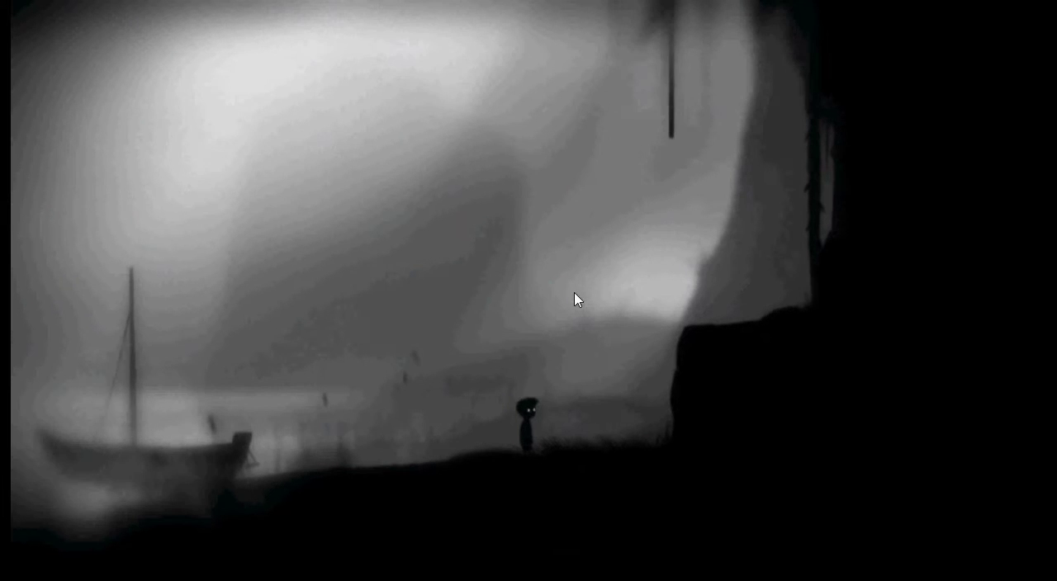
- Walk the boy left to the boat and start dragging it rightward
{"action": "key", "text": "Left"}
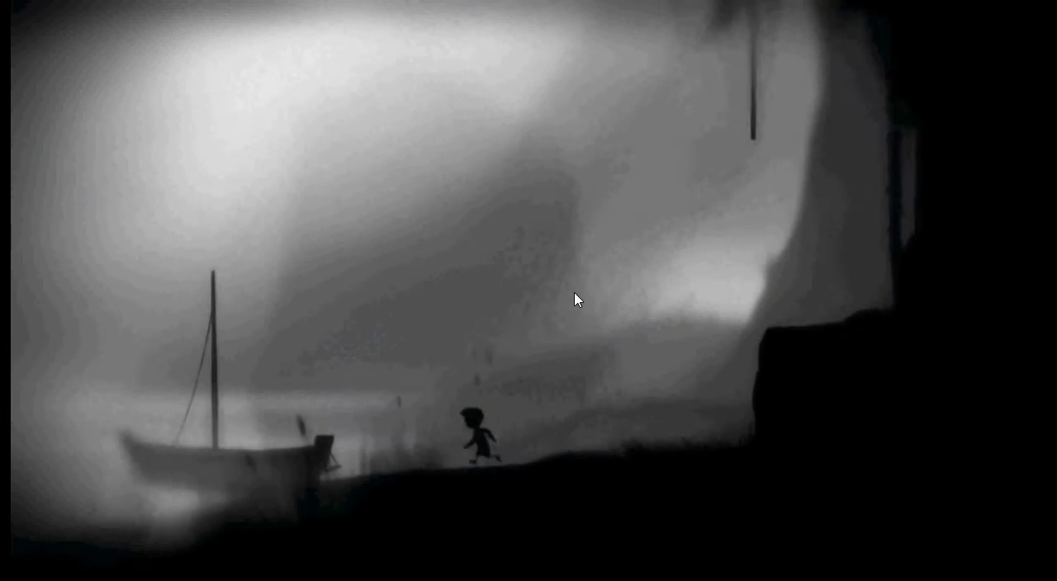
{"action": "key", "text": "Left"}
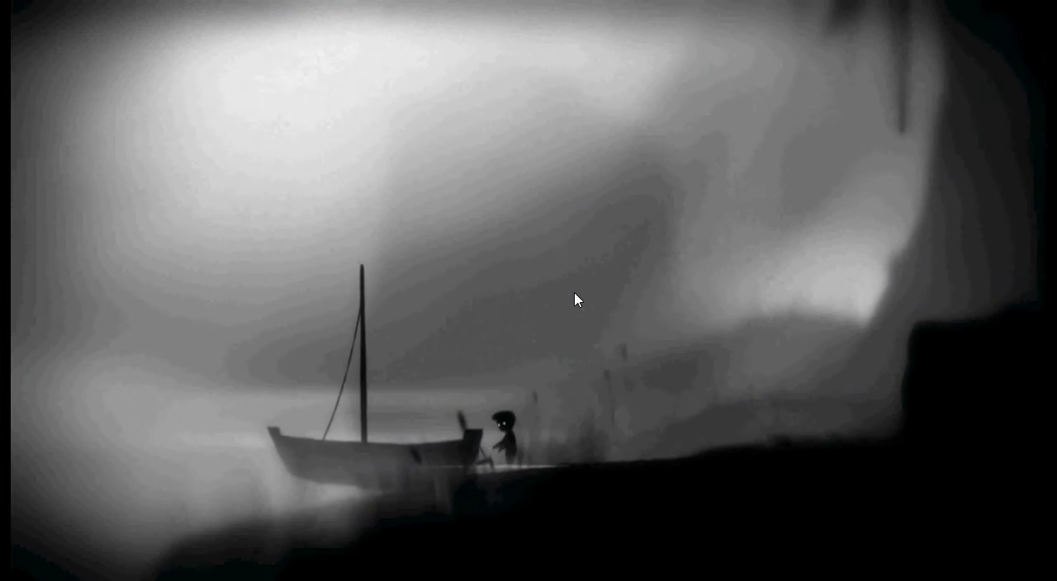
{"action": "key", "text": "Right"}
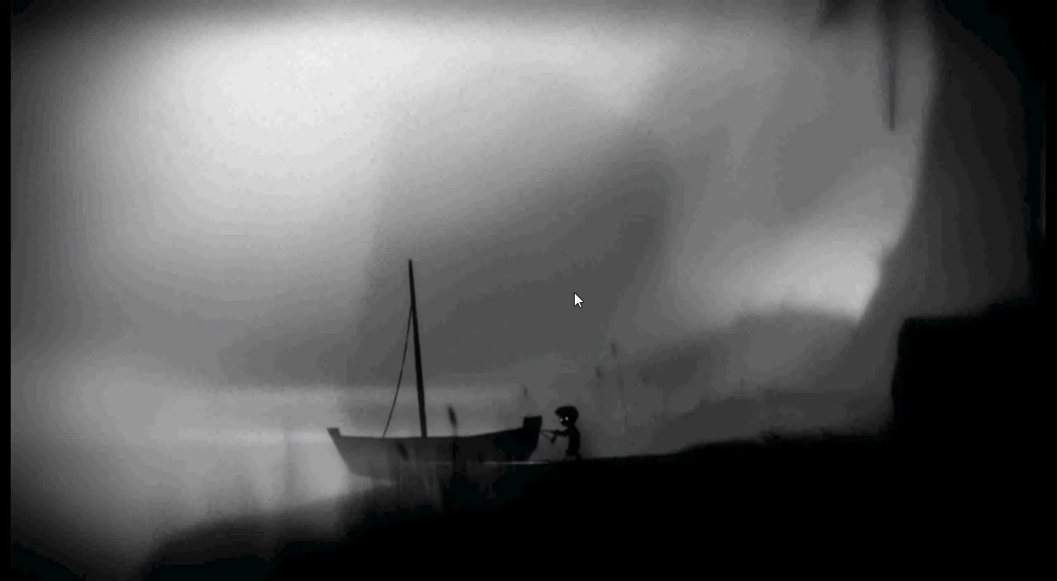
{"action": "key", "text": "Right"}
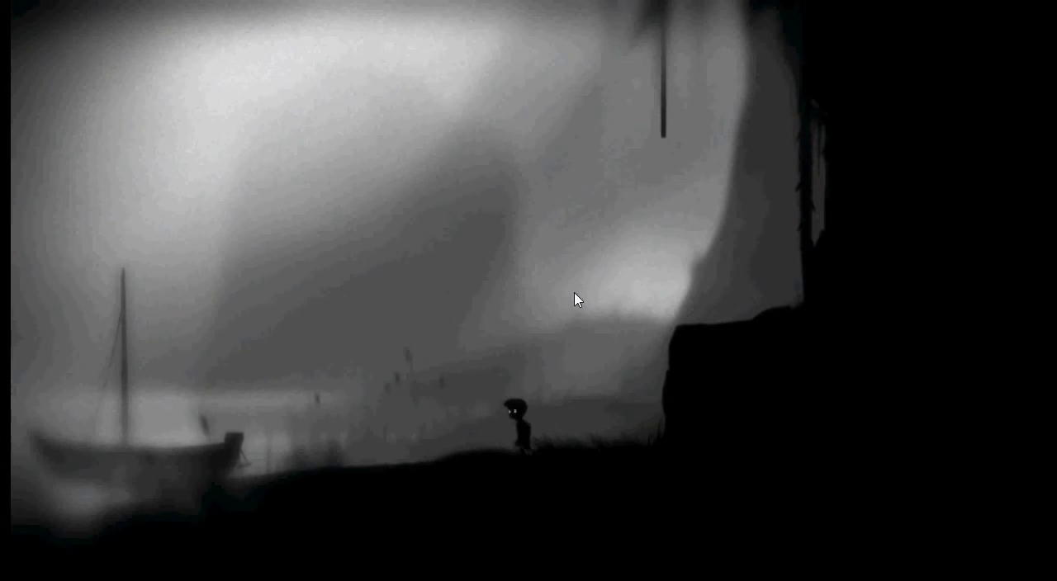
- Push the boat further right and climb from it onto the dark ledge
{"action": "key", "text": "Left"}
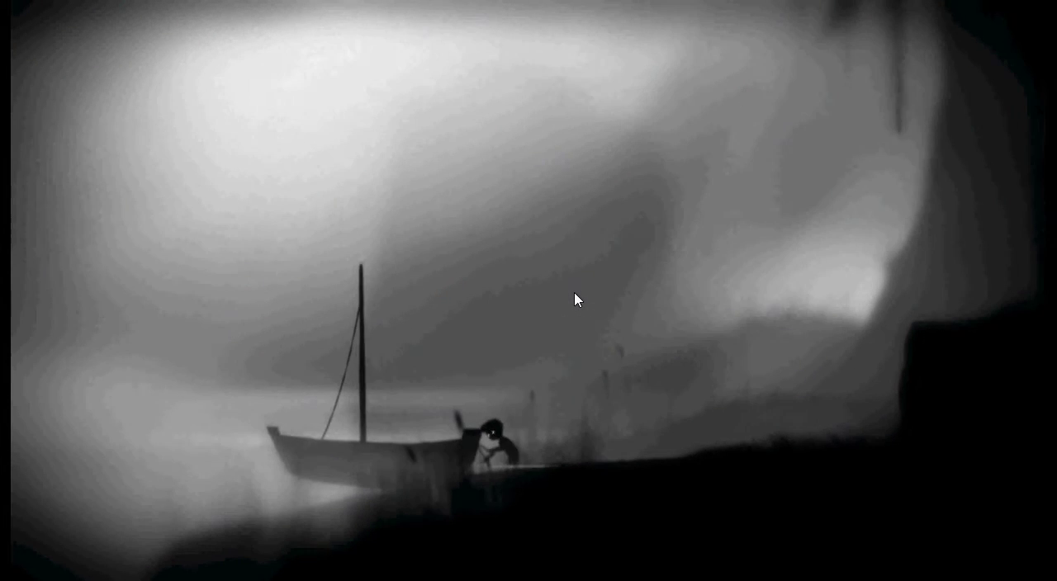
{"action": "key", "text": "Right"}
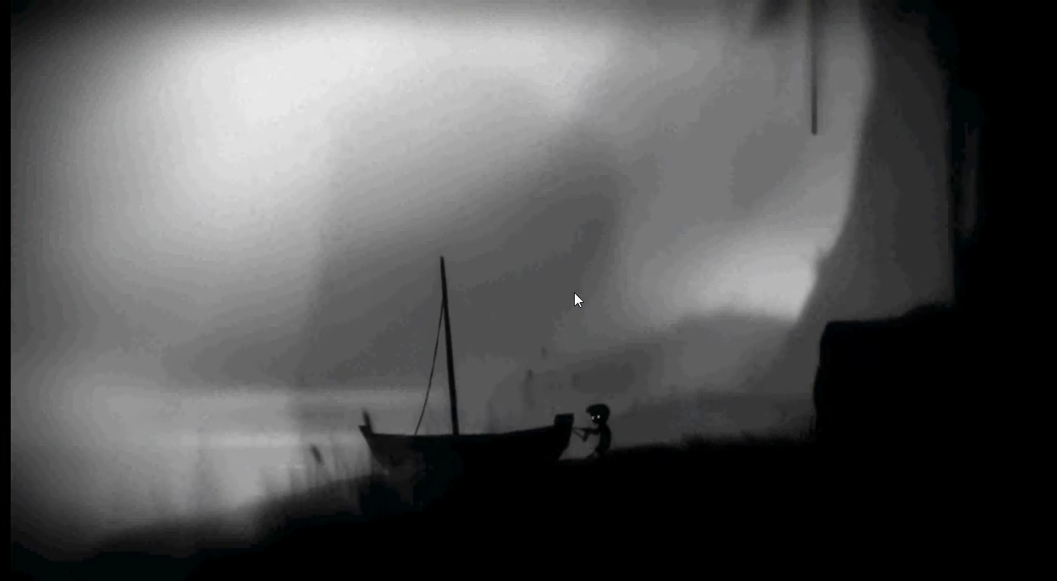
{"action": "key", "text": "Right"}
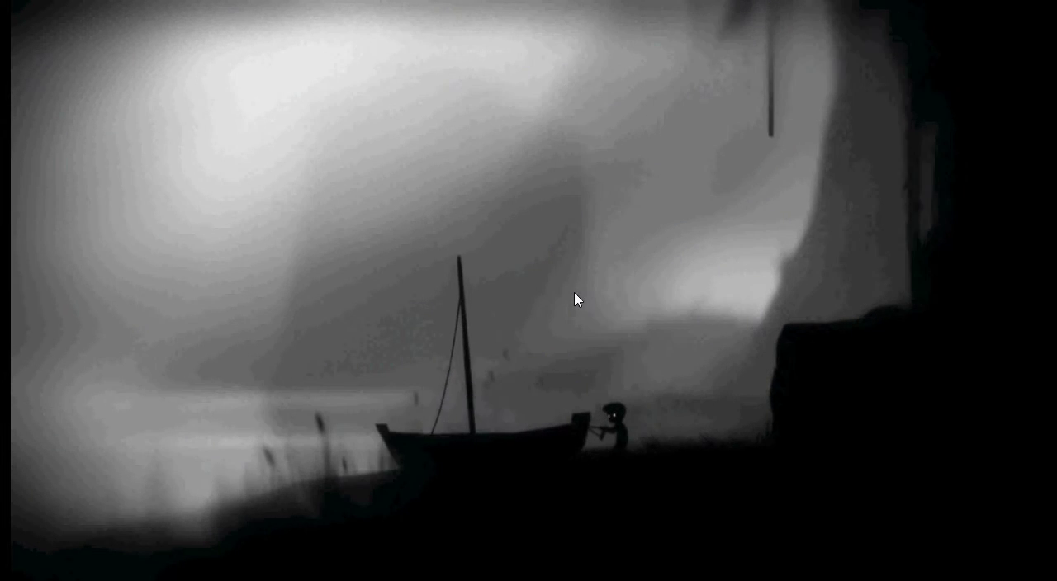
{"action": "key", "text": "Right"}
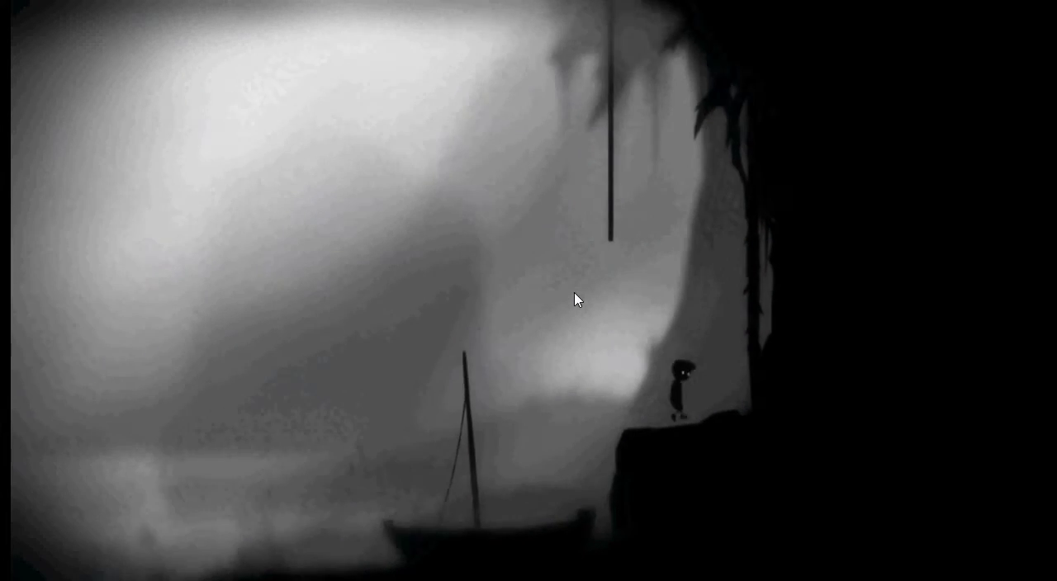
{"action": "key", "text": "Right"}
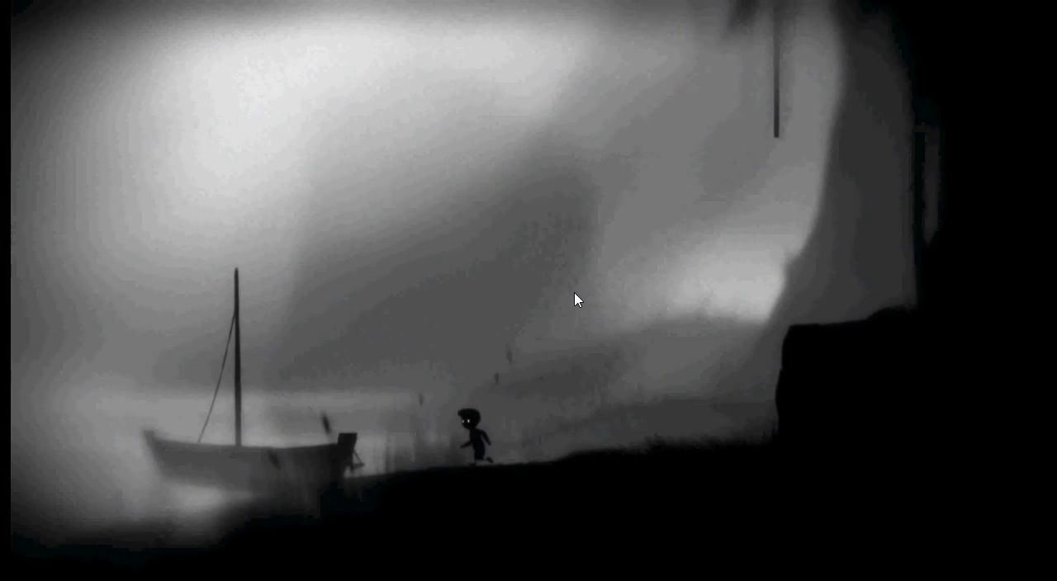
- Pull the boat against the rock ledge, climb the ledge, then jump back down
{"action": "key", "text": "Right"}
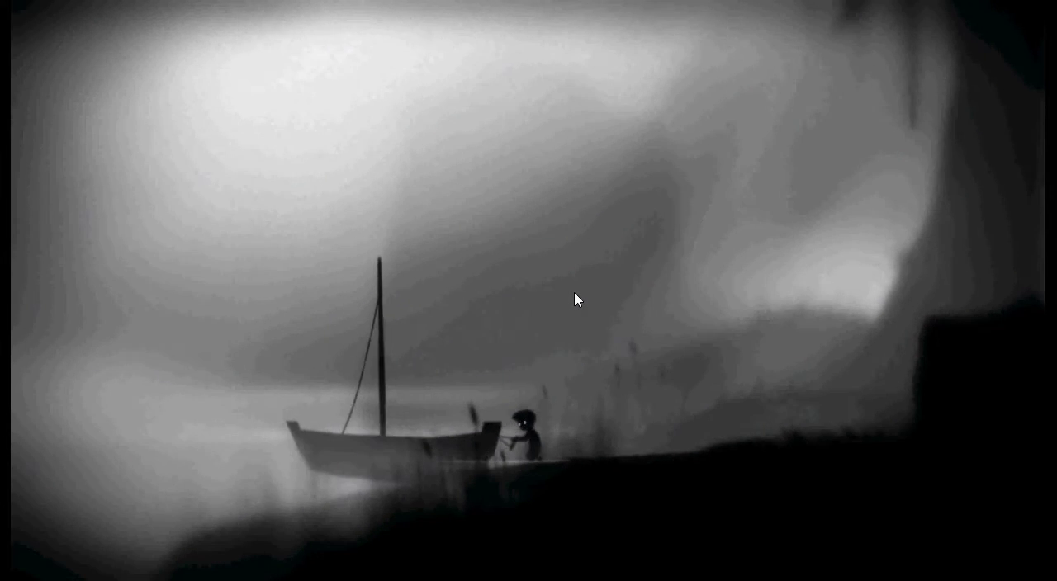
{"action": "key", "text": "Right"}
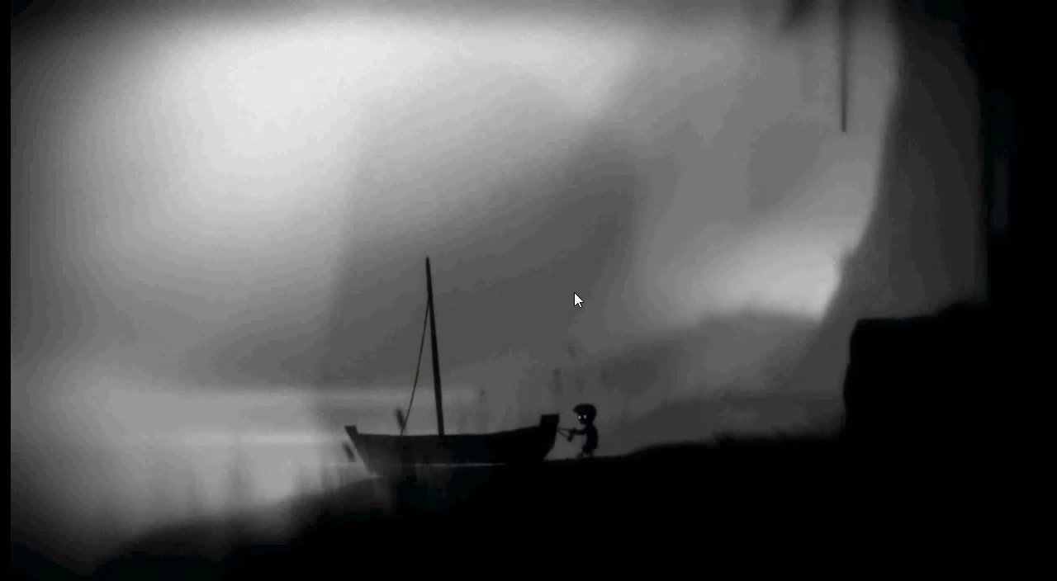
{"action": "key", "text": "Right"}
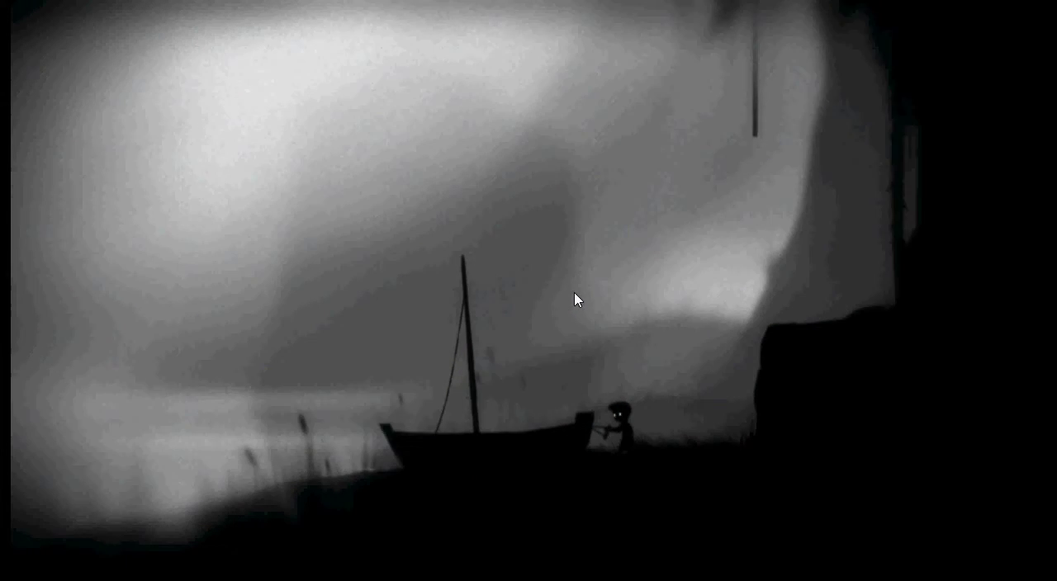
{"action": "key", "text": "Right"}
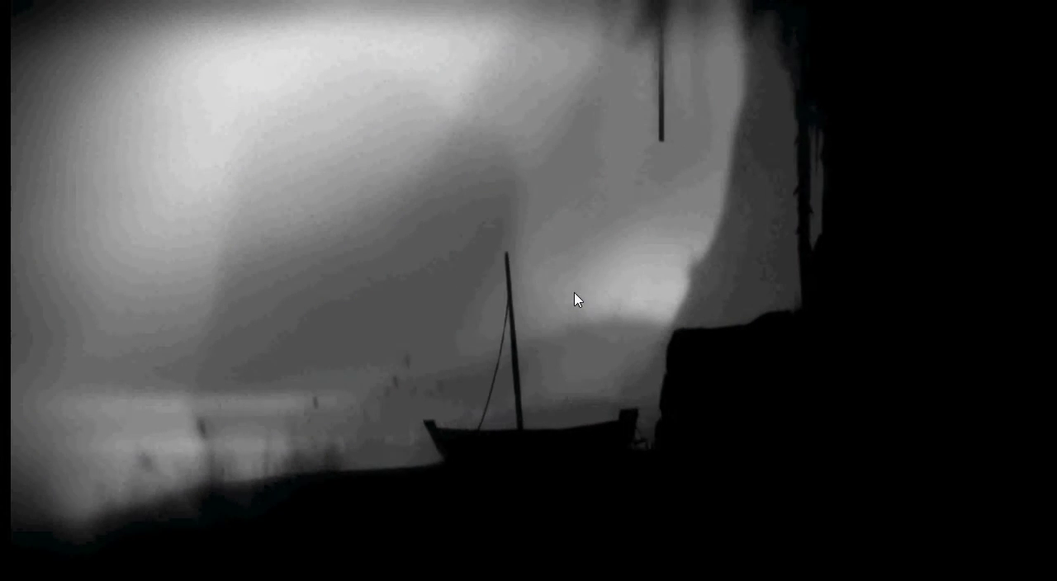
{"action": "key", "text": "Right"}
{"action": "key", "text": "Up"}
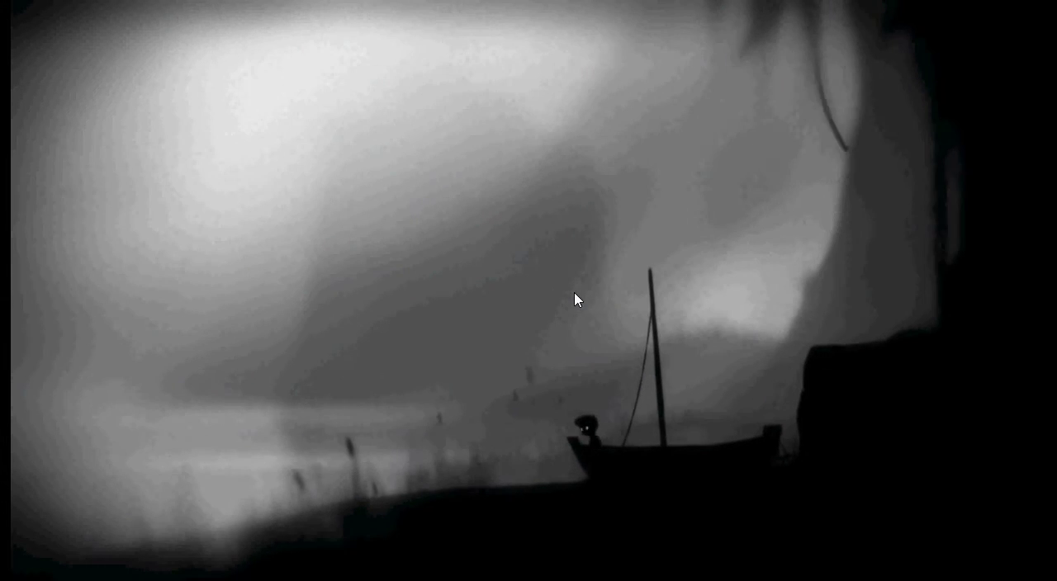
- Pause with Esc, then choose Resume from the pause menu
{"action": "key", "text": "Escape"}
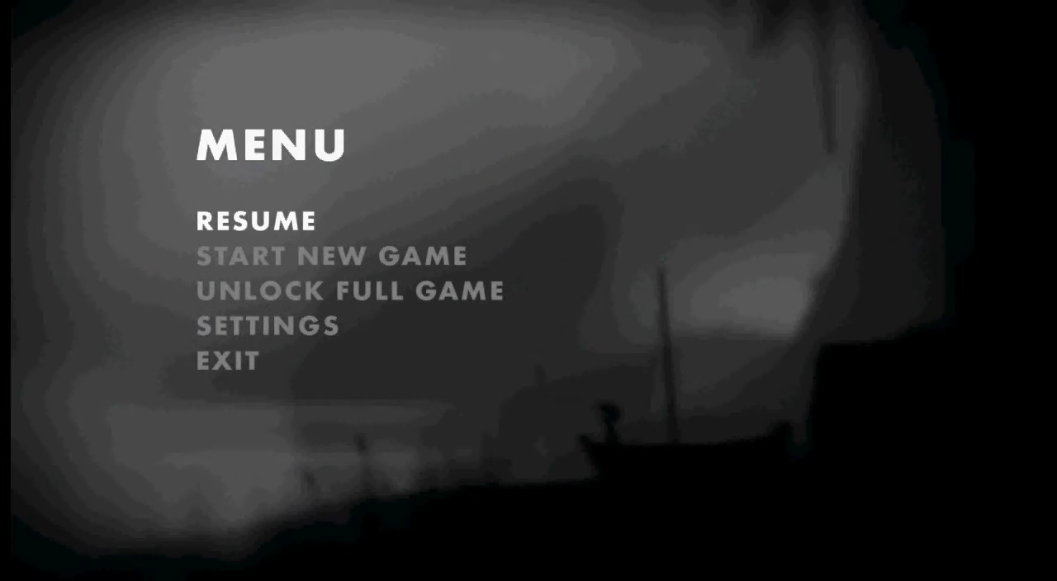
{"action": "left_click", "coordinate": [536, 570]}
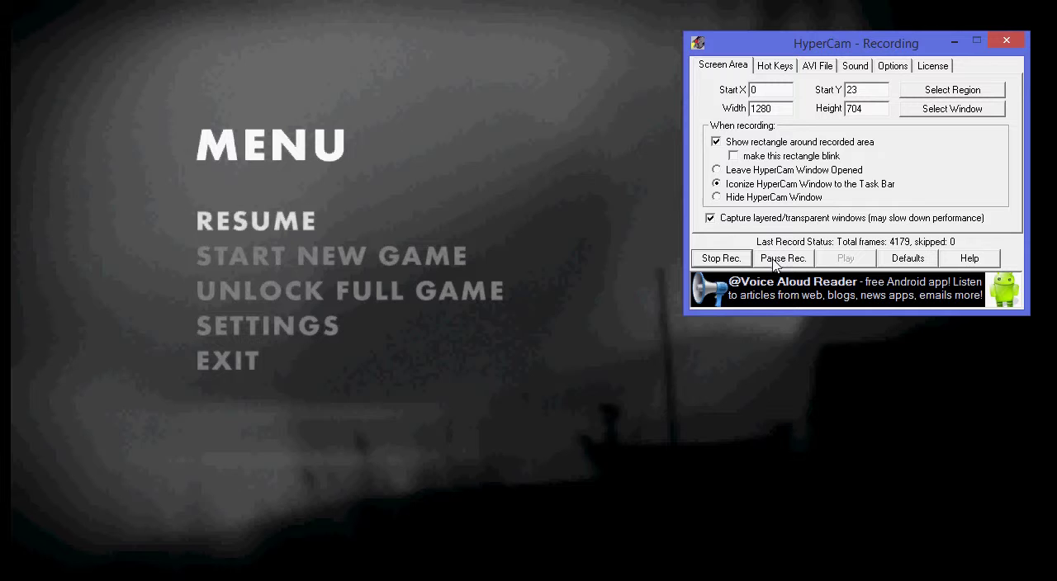
{"action": "left_click", "coordinate": [277, 219]}
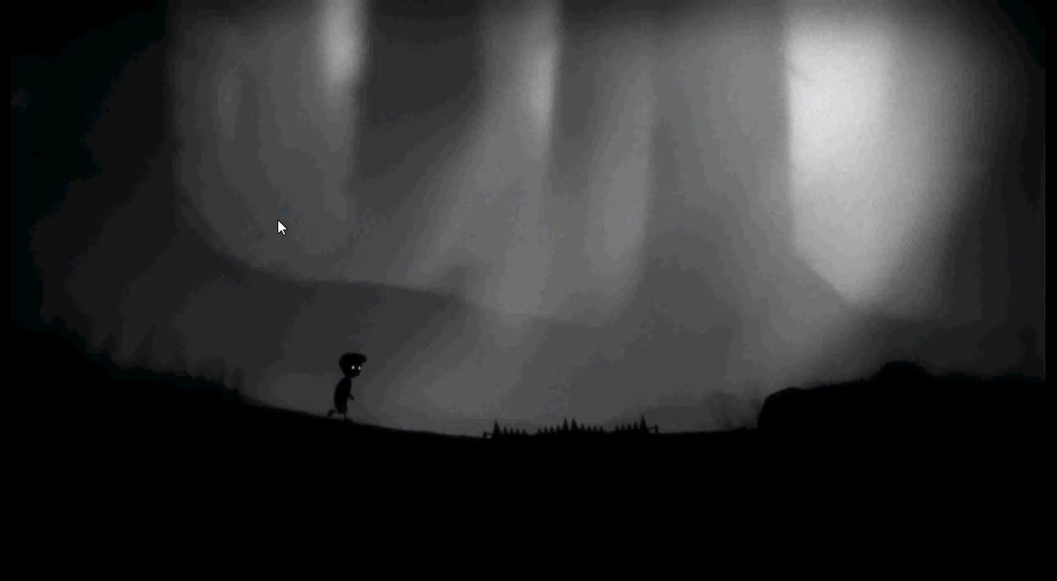
- Run out onto the hillside, leap the first spikes and turn back right
{"action": "key", "text": "Right"}
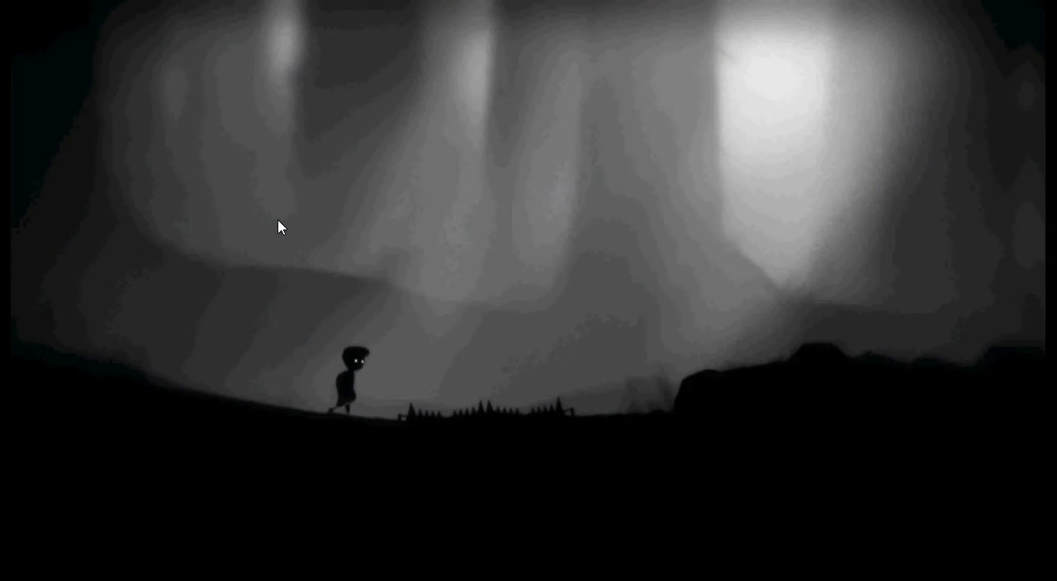
{"action": "key", "text": "Right"}
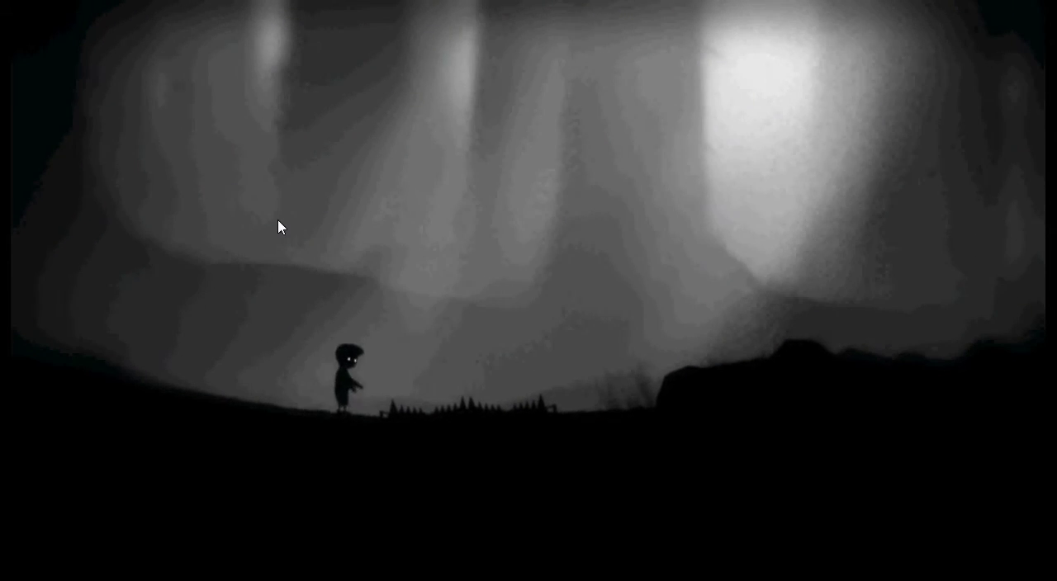
{"action": "key", "text": "Left"}
{"action": "key", "text": "Right"}
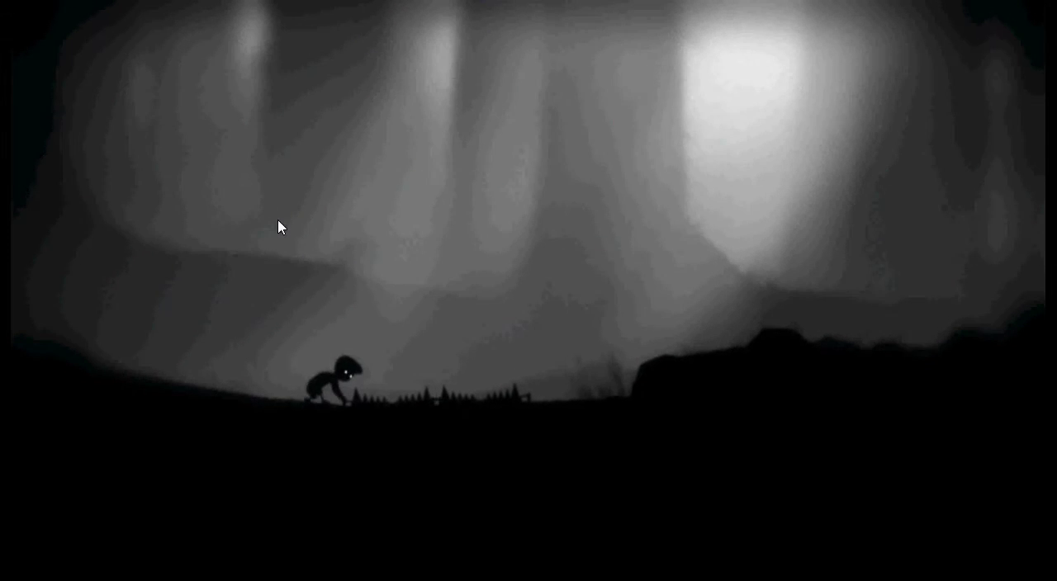
{"action": "key", "text": "Left"}
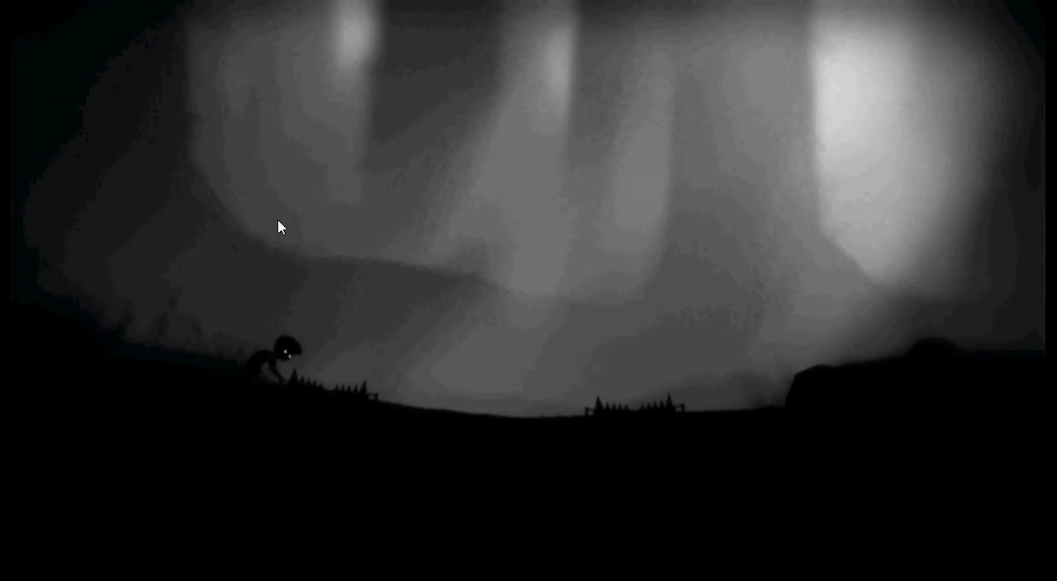
{"action": "key", "text": "Right"}
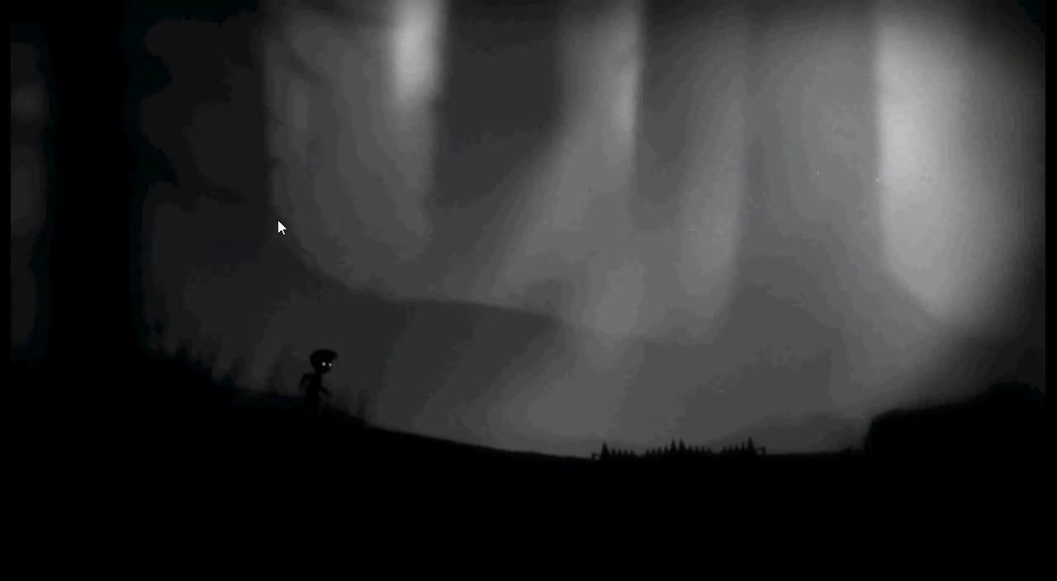
- Jump the next spike trap and run past the dark tree to the rope cliff
{"action": "key", "text": "Right"}
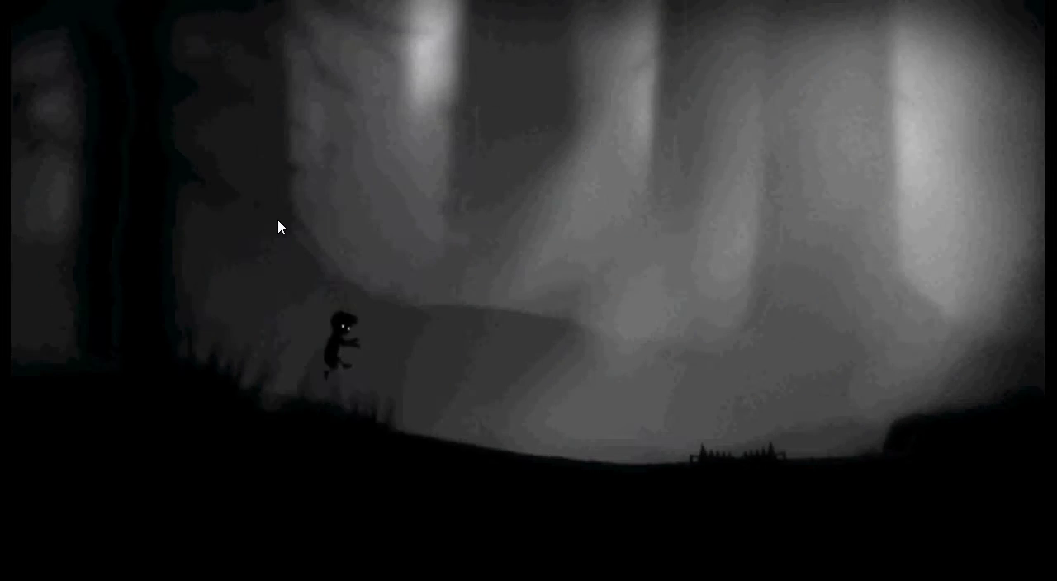
{"action": "key", "text": "Right"}
{"action": "key", "text": "Up"}
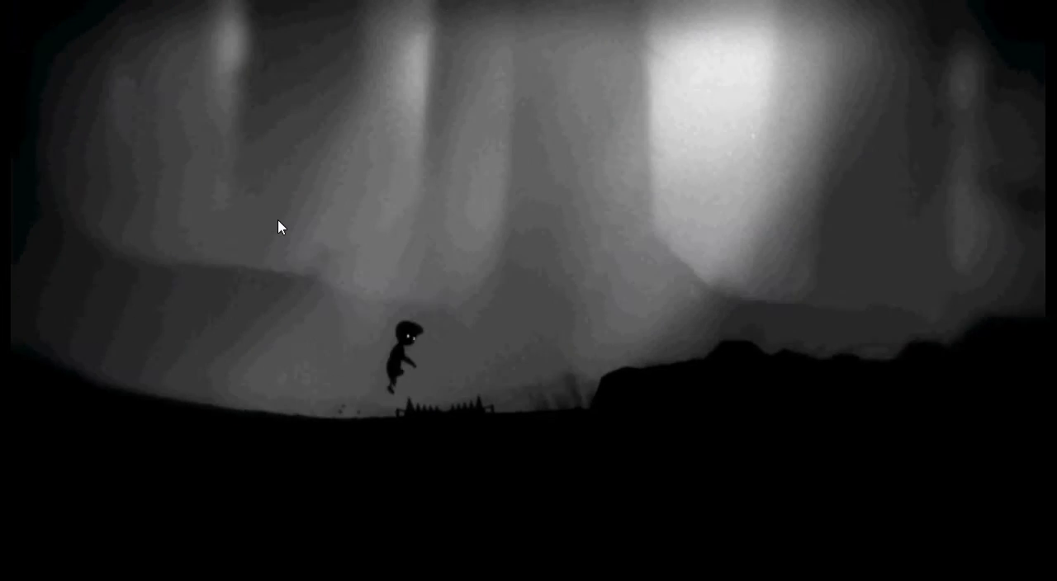
{"action": "key", "text": "Right"}
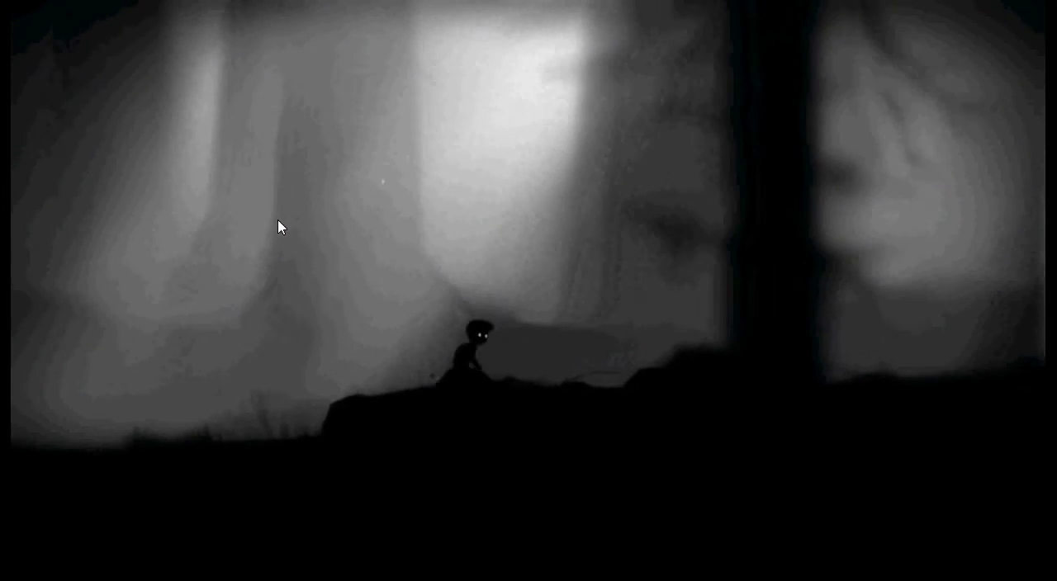
{"action": "key", "text": "Right"}
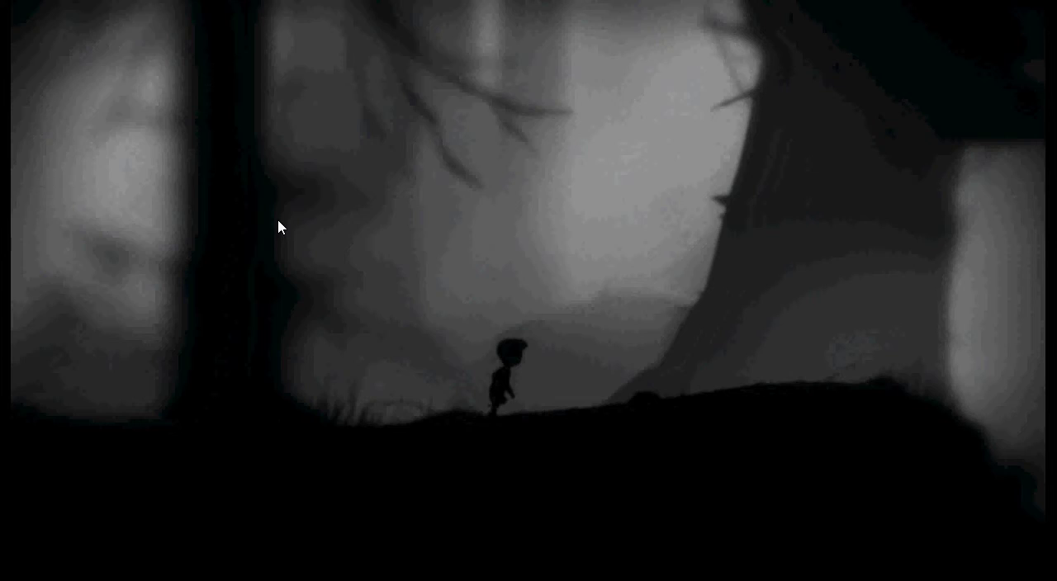
{"action": "key", "text": "Right"}
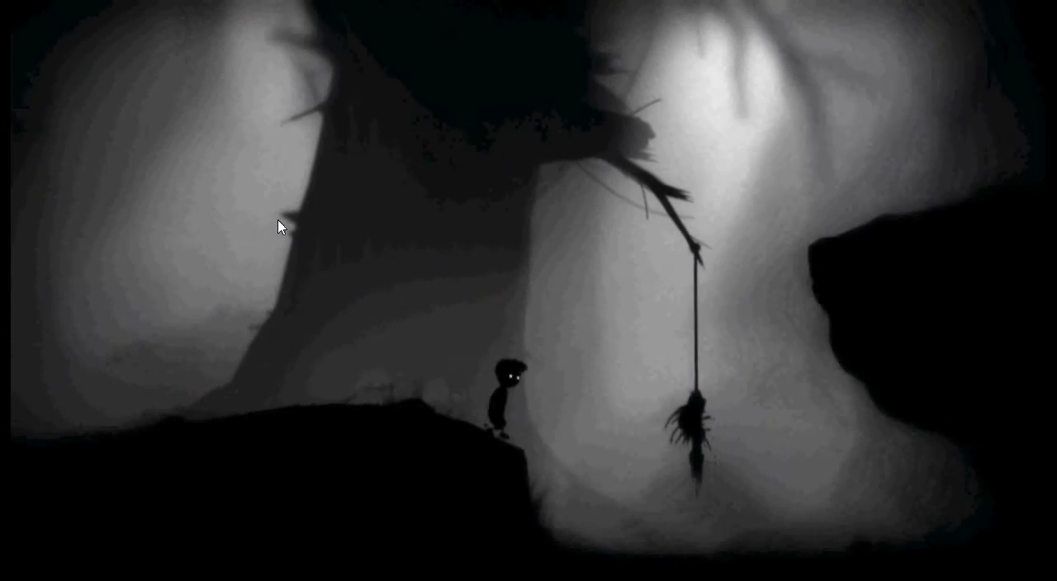
- Drop off the ledge, swing from the rope onto the ledge, and head toward the spikes
{"action": "key", "text": "Right"}
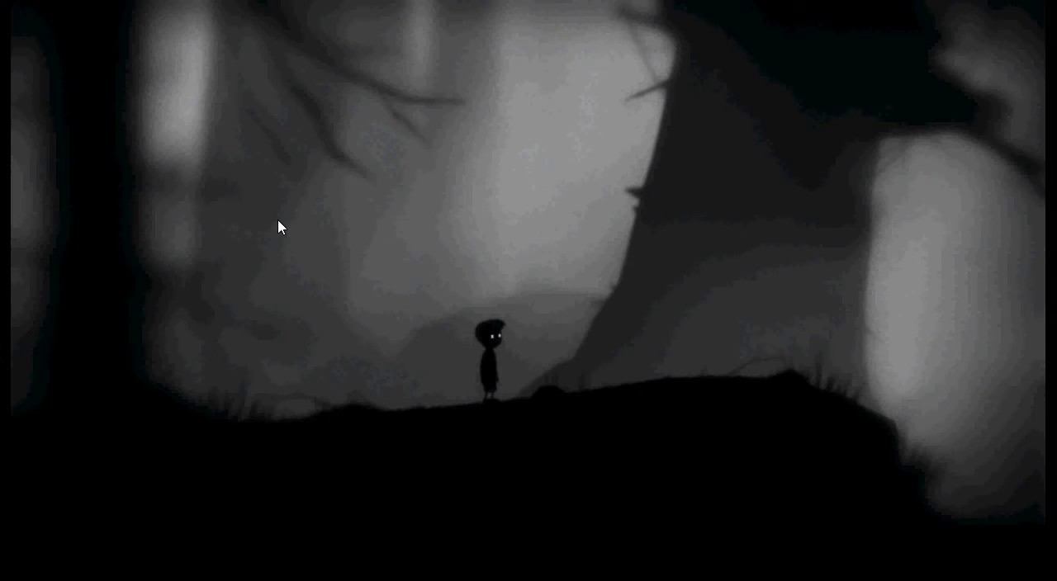
{"action": "key", "text": "Right"}
{"action": "key", "text": "Right"}
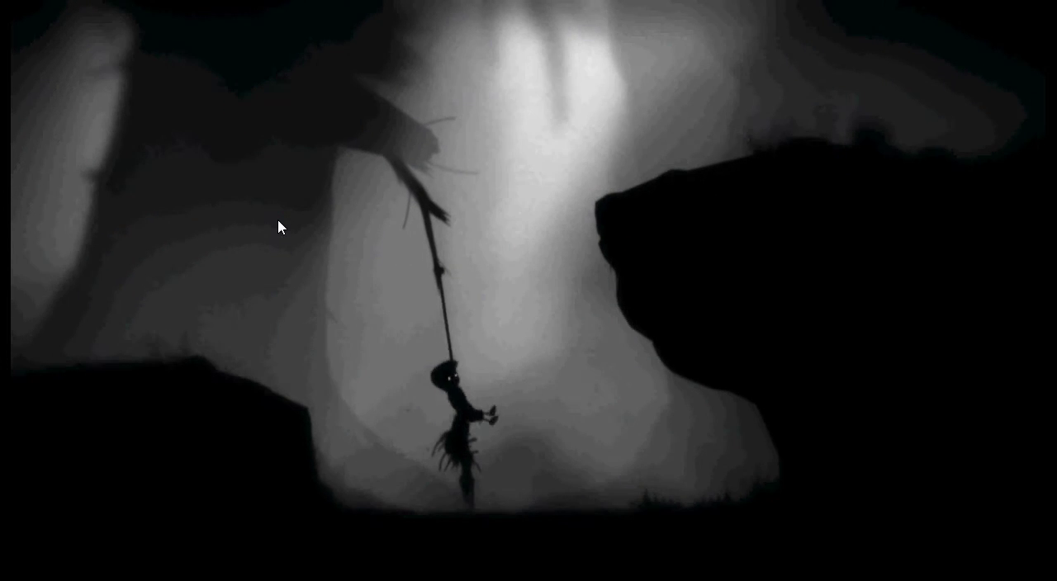
{"action": "key", "text": "Left"}
{"action": "key", "text": "Right"}
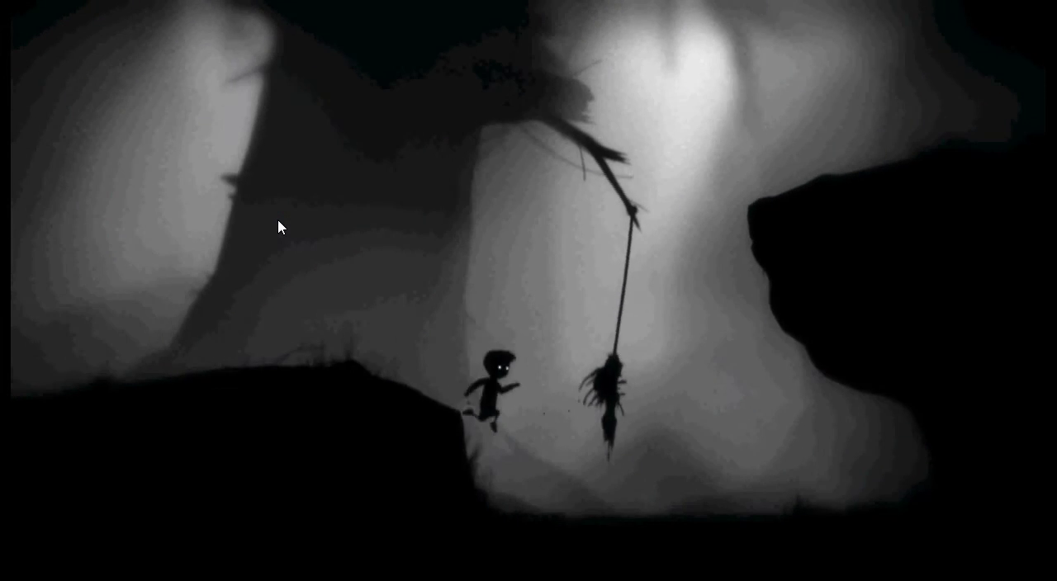
{"action": "key", "text": "Right"}
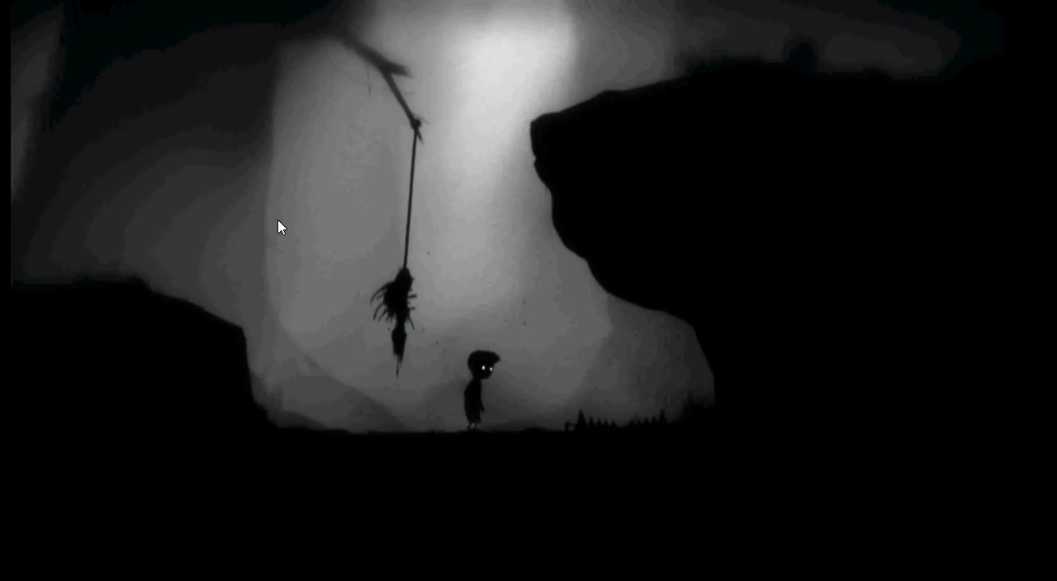
{"action": "key", "text": "Right"}
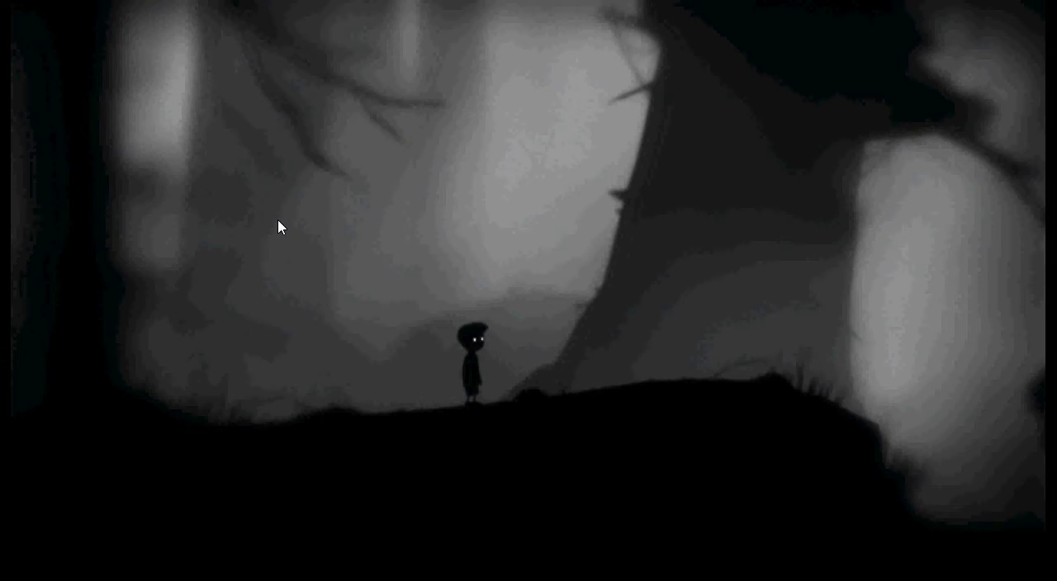
- After respawning, return to the cliff base, climb it and leap toward the hanging body
{"action": "key", "text": "Right"}
{"action": "key", "text": "Right"}
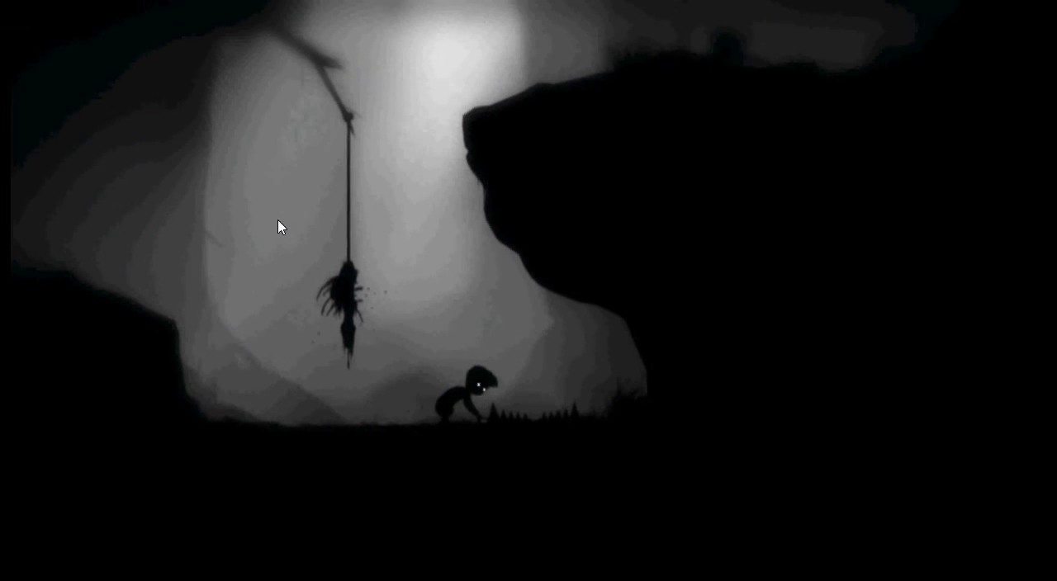
{"action": "key", "text": "Left"}
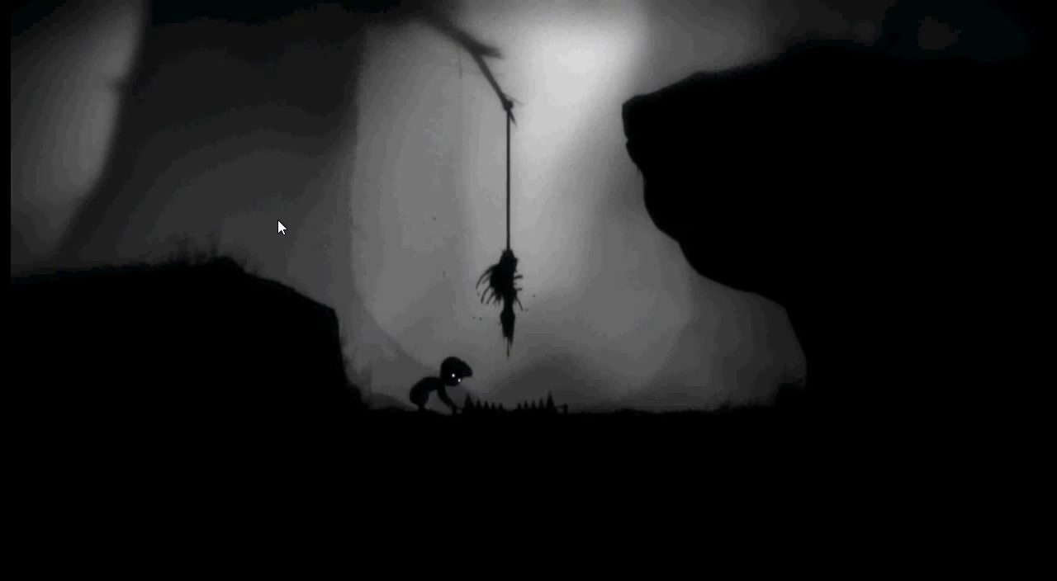
{"action": "key", "text": "Left"}
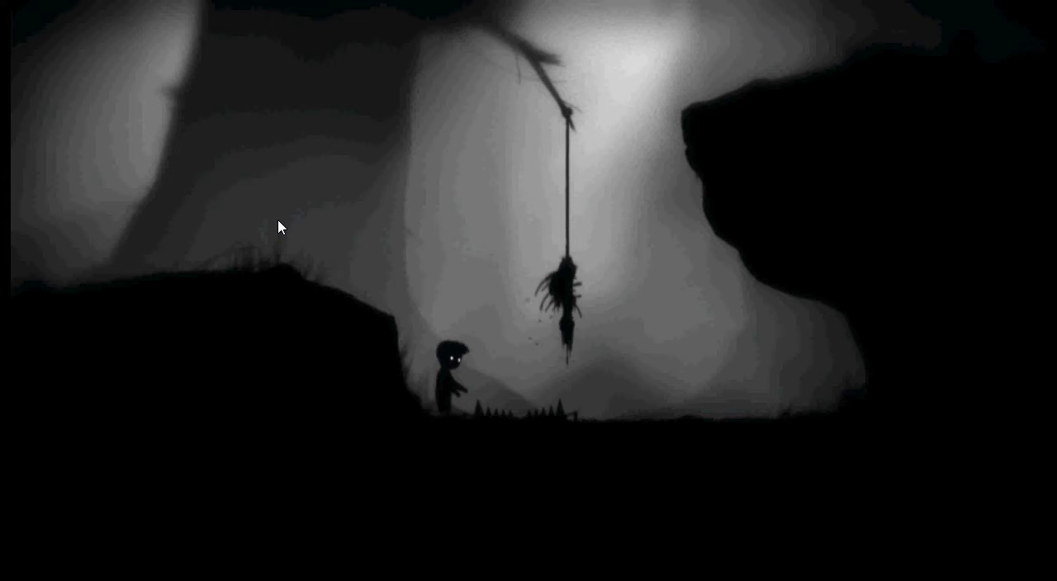
{"action": "key", "text": "Left"}
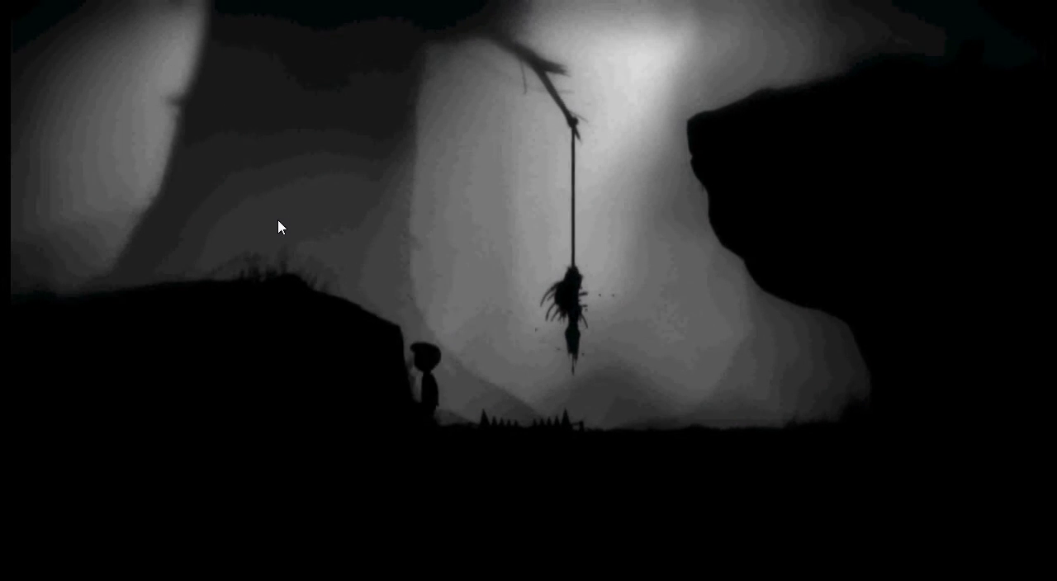
{"action": "key", "text": "Right"}
{"action": "key", "text": "Up"}
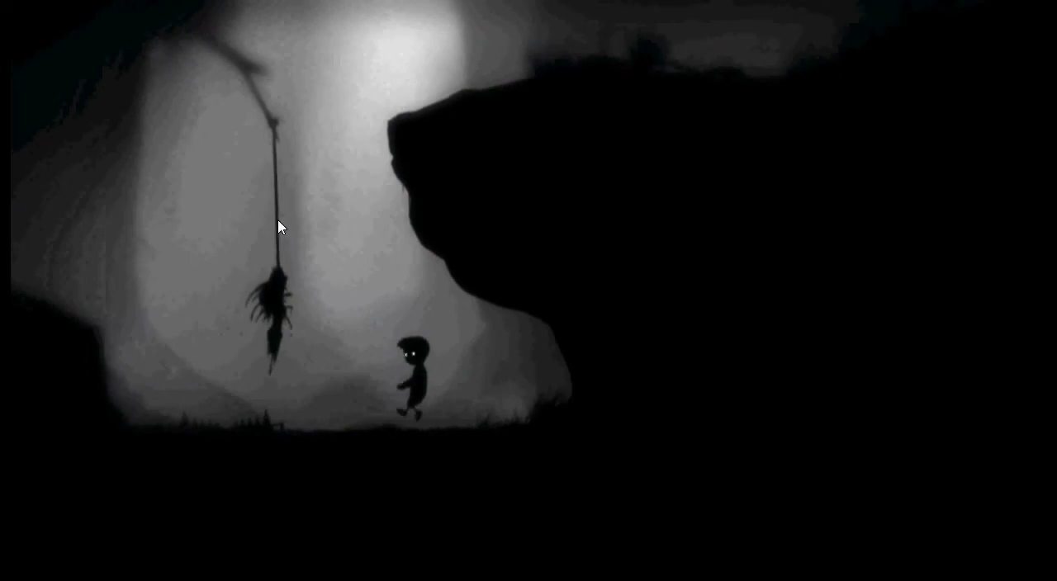
{"action": "key", "text": "Up"}
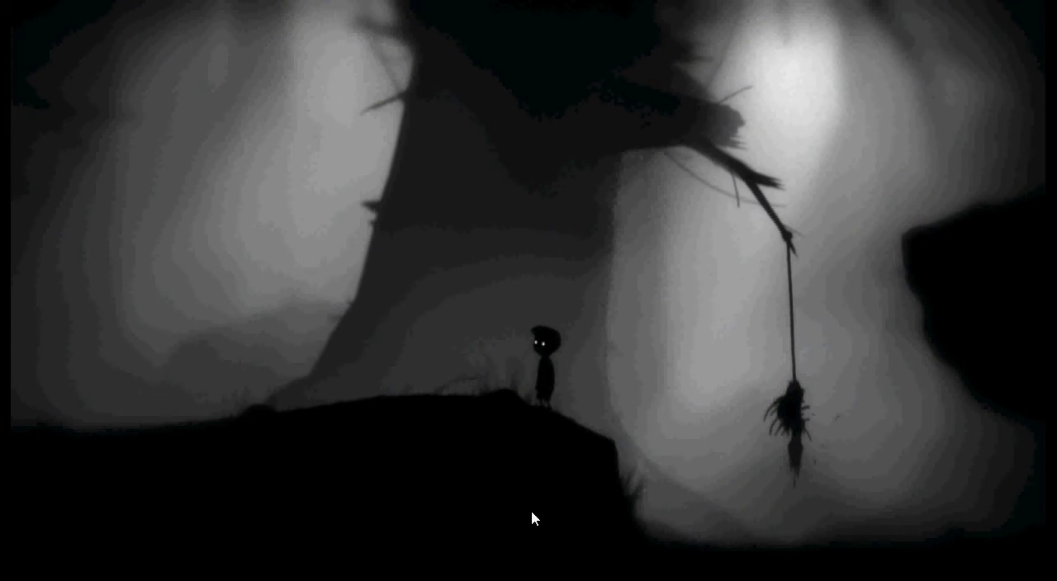
{"action": "left_click", "coordinate": [537, 520]}
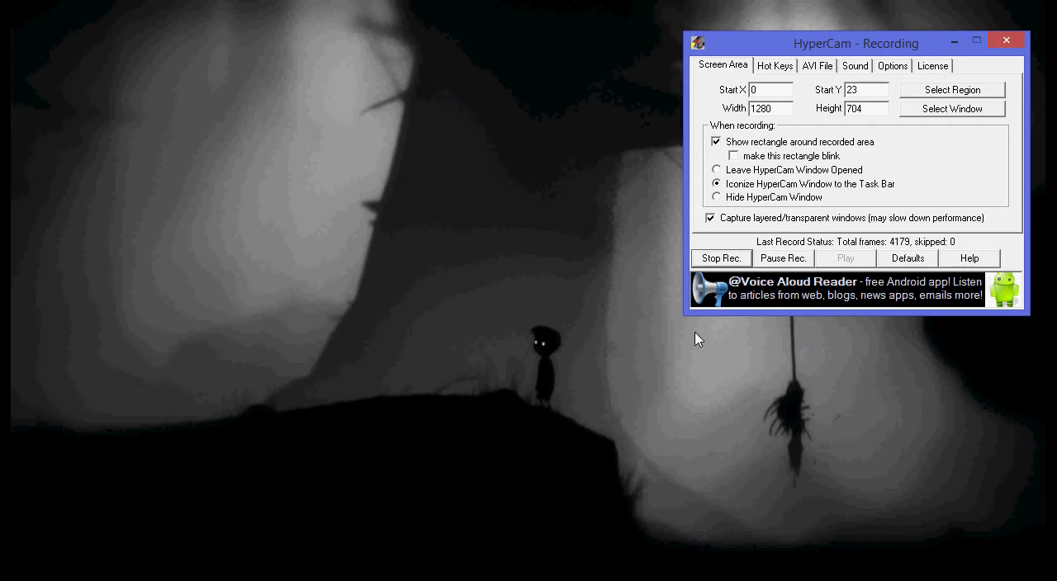
- Let go of the body, climb the higher ledge and swing across on the rope
{"action": "left_click", "coordinate": [783, 259]}
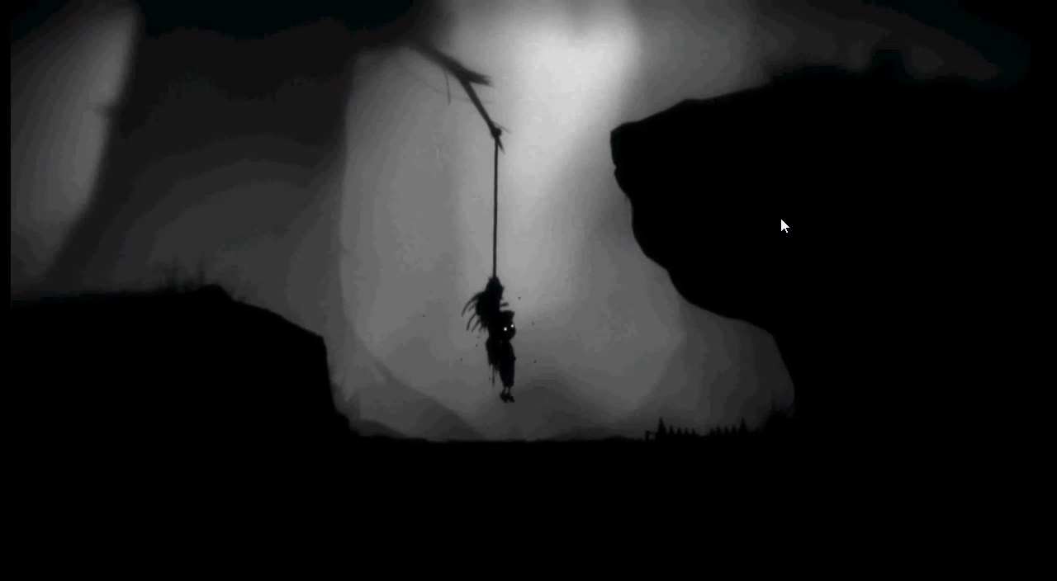
{"action": "key", "text": "Down"}
{"action": "key", "text": "Right"}
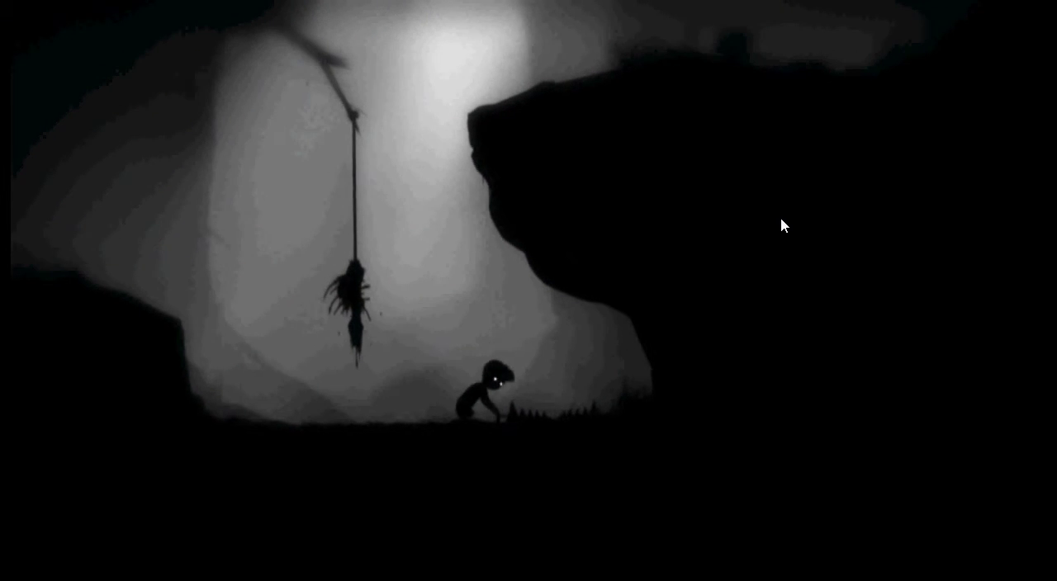
{"action": "key", "text": "Left"}
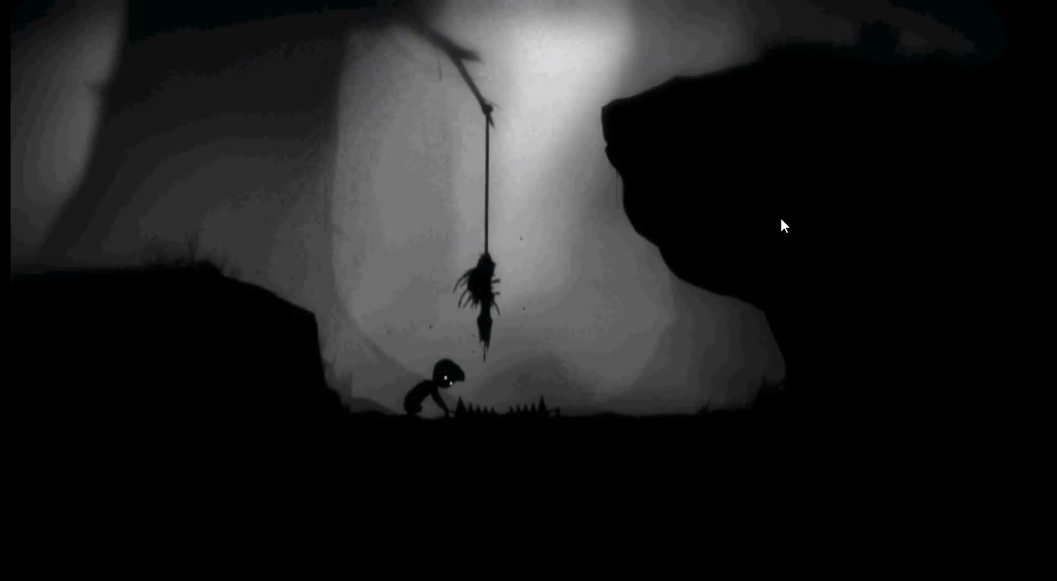
{"action": "key", "text": "Left"}
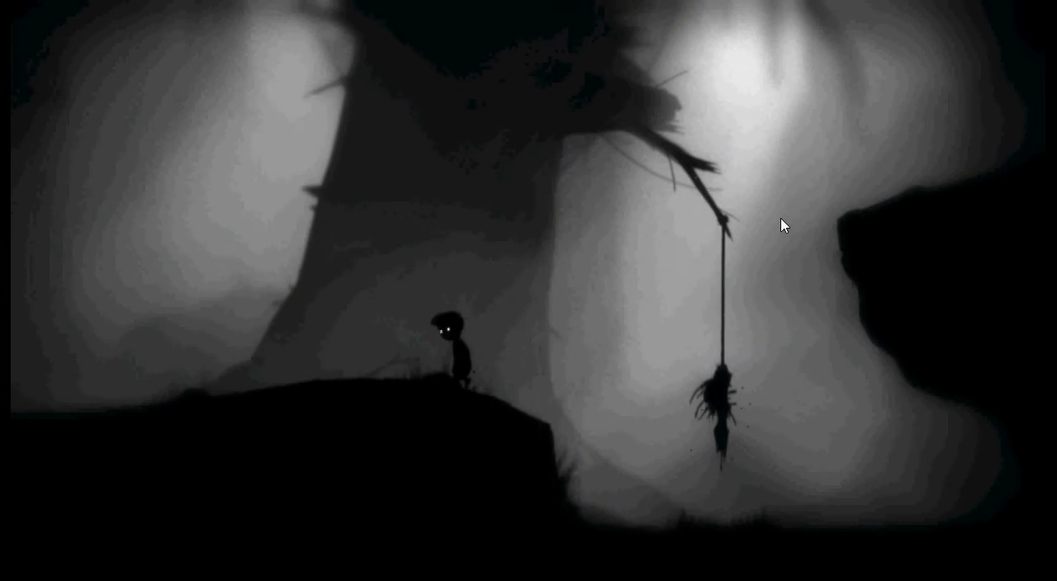
{"action": "key", "text": "Right"}
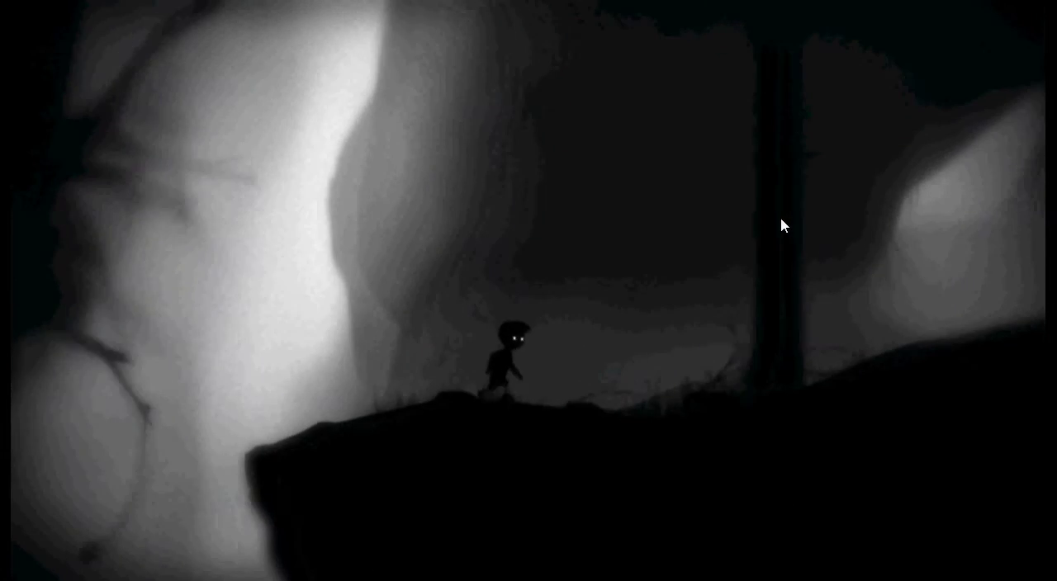
- Run up the slope past the cave to the cliff edge and jump the gap
{"action": "key", "text": "Right"}
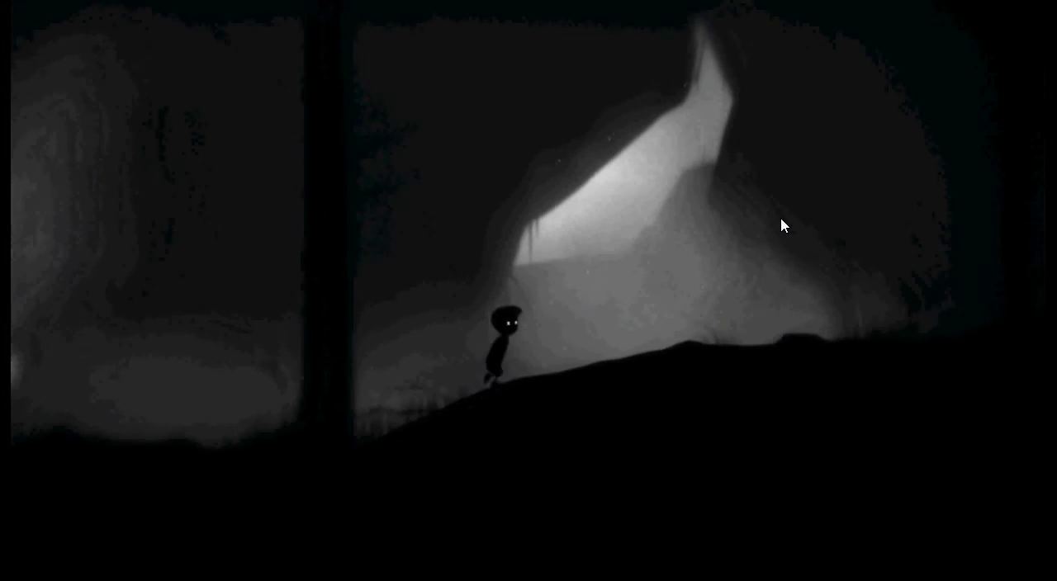
{"action": "key", "text": "Right"}
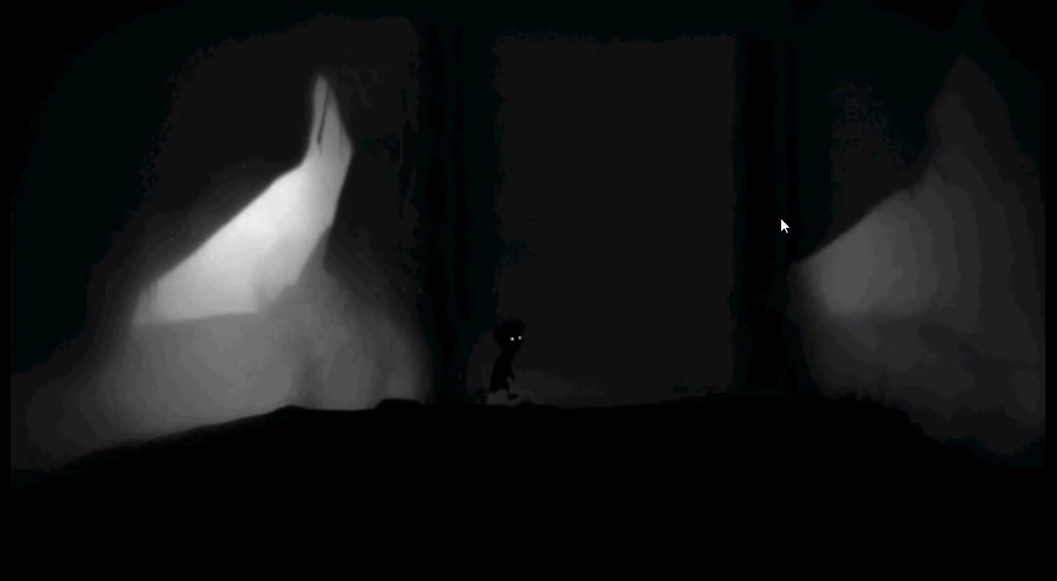
{"action": "key", "text": "Right"}
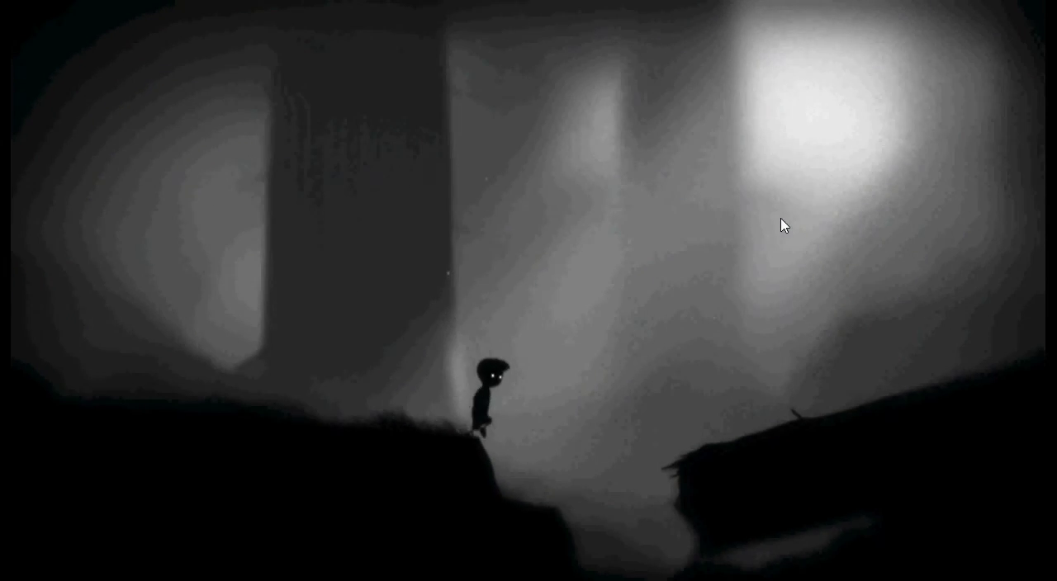
{"action": "key", "text": "Right"}
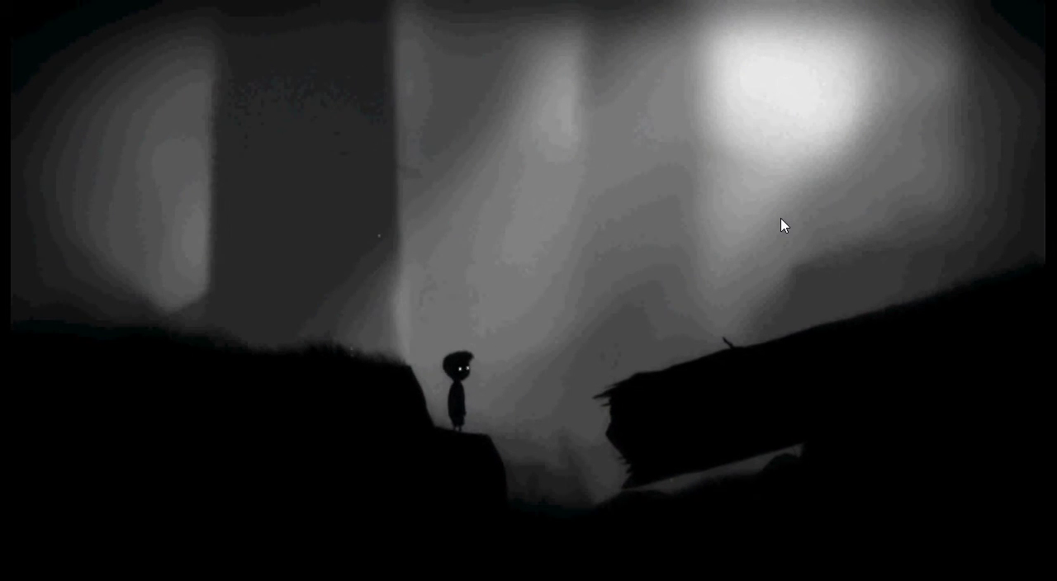
{"action": "key", "text": "Up"}
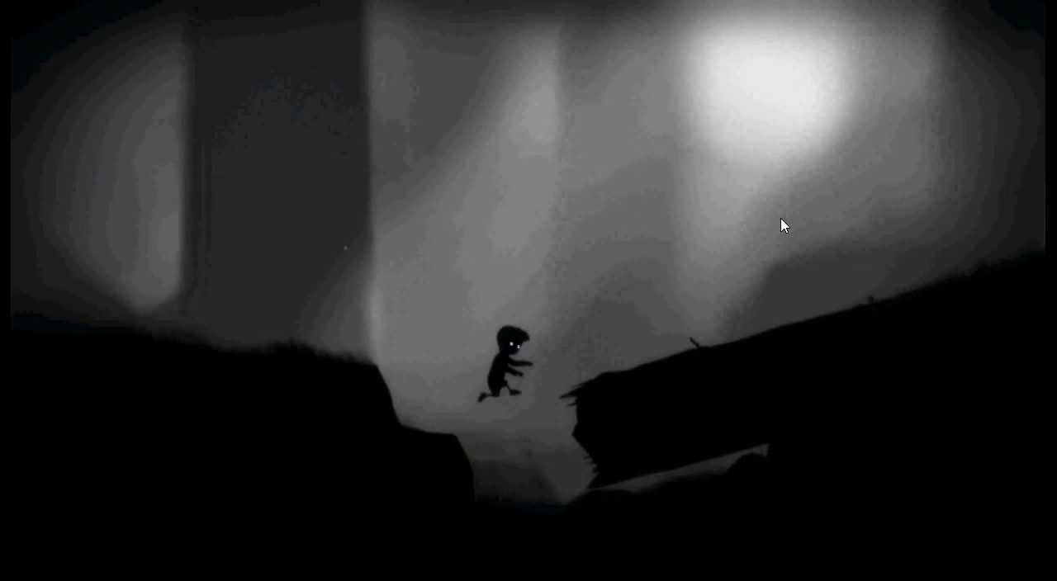
{"action": "key", "text": "Right"}
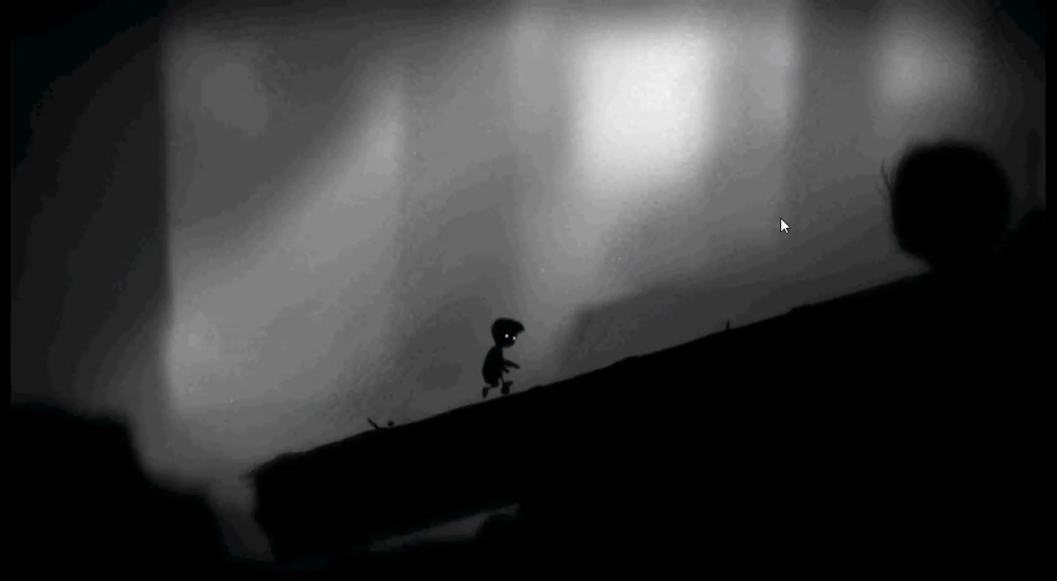
{"action": "key", "text": "Right"}
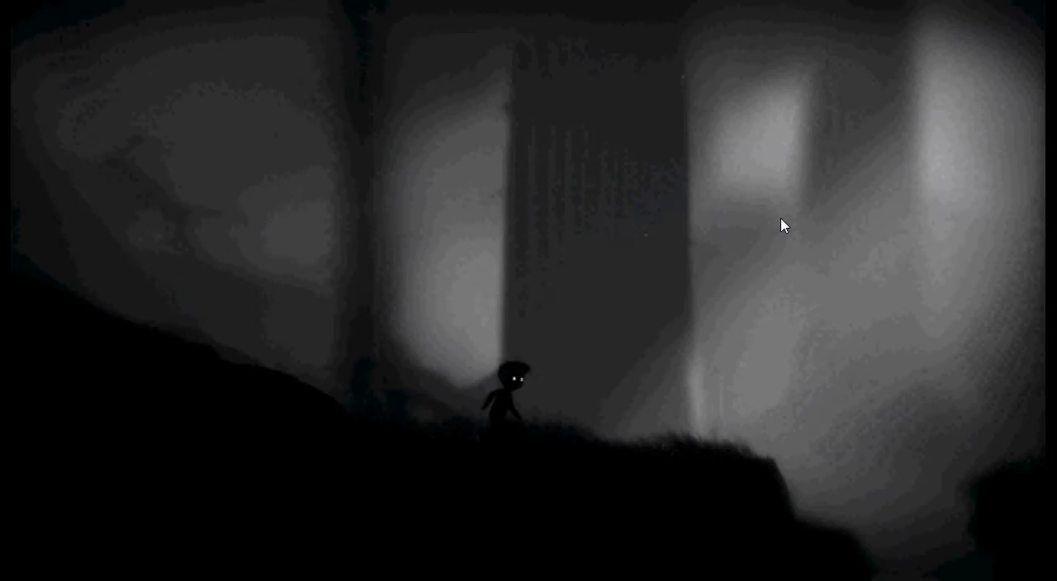
- Grab and climb the fallen log, then leap the rolling boulder and run uphill
{"action": "key", "text": "Right"}
{"action": "key", "text": "Up"}
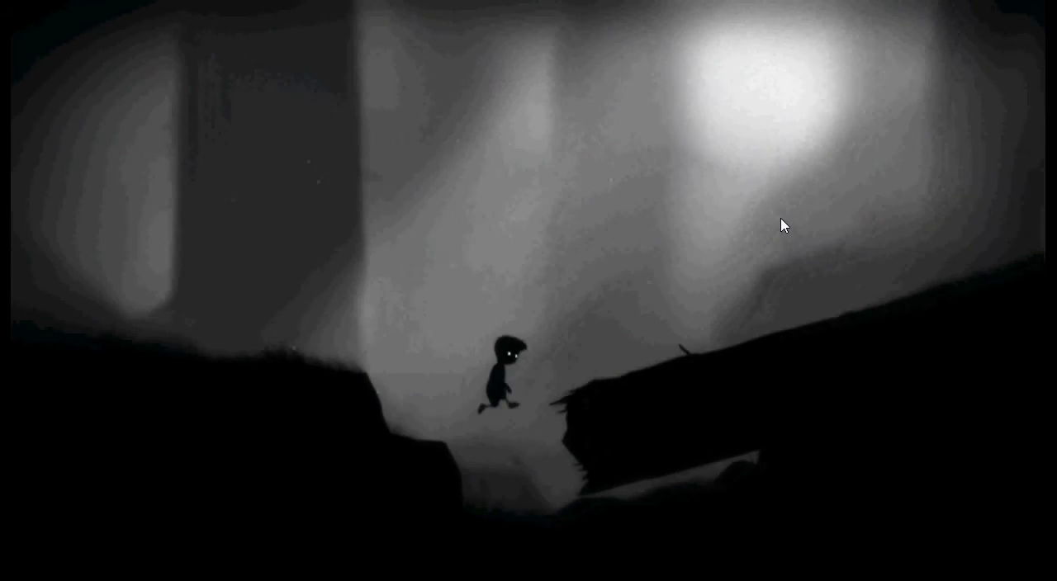
{"action": "key", "text": "Left"}
{"action": "key", "text": "Up"}
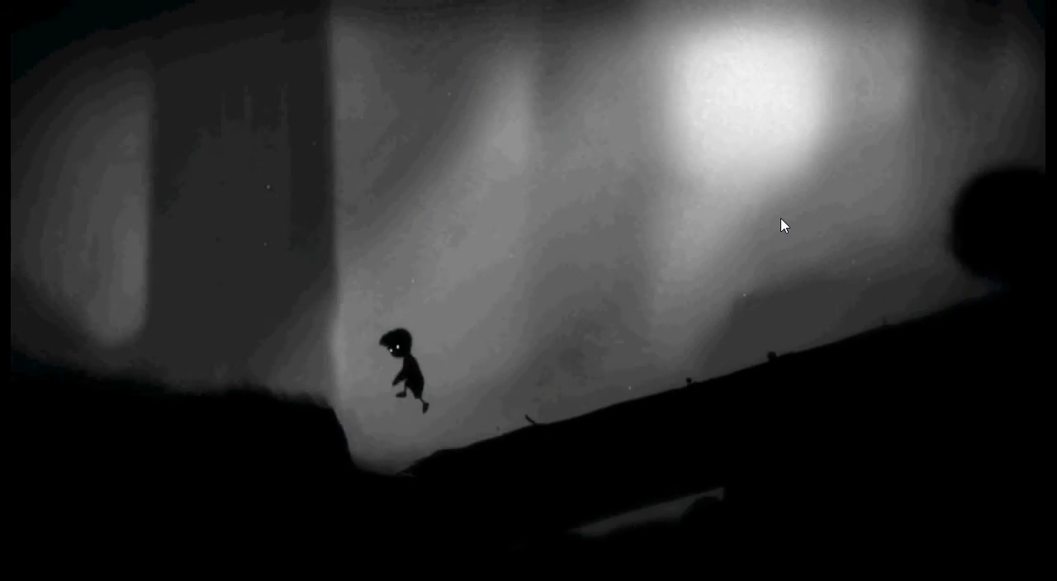
{"action": "key", "text": "Right"}
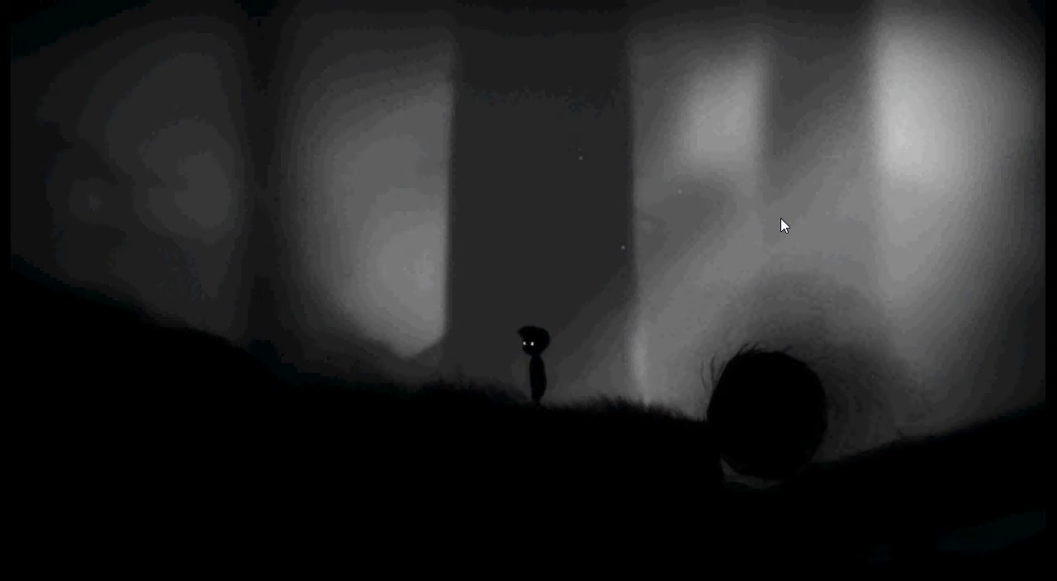
{"action": "key", "text": "Right"}
{"action": "key", "text": "Up"}
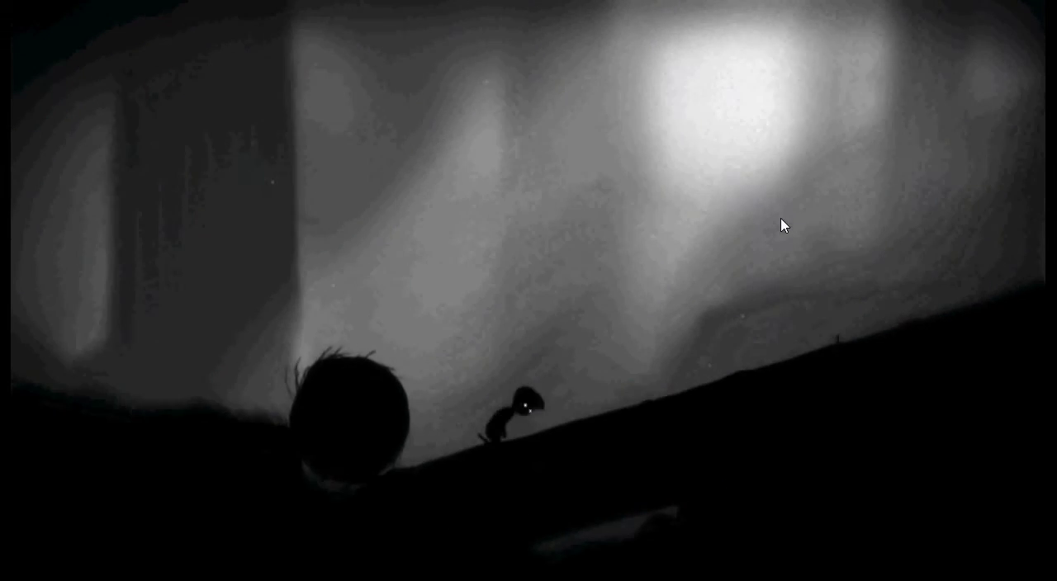
{"action": "key", "text": "Right"}
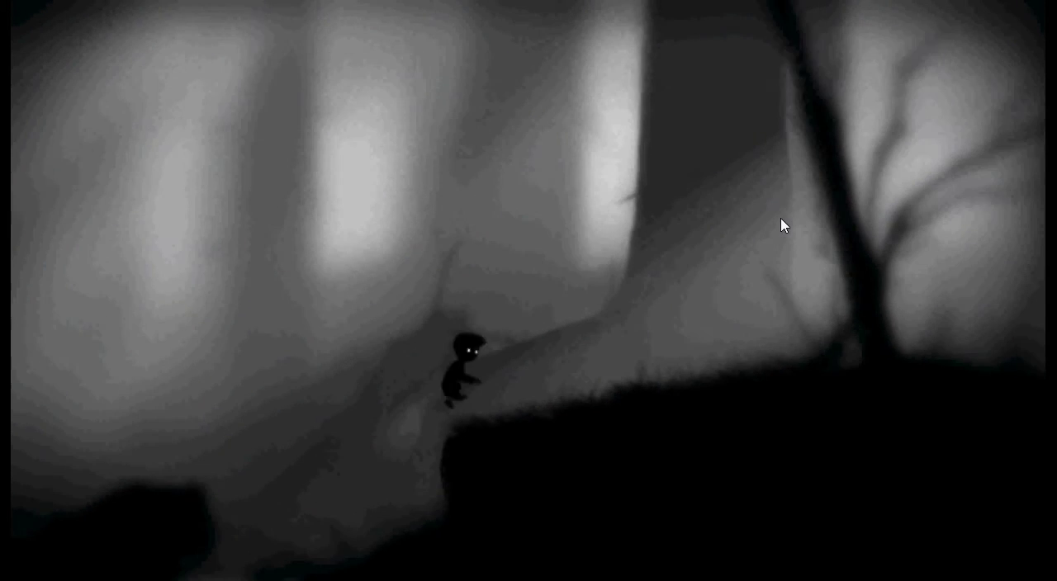
- Run right past the trees and the big trunk, reach the crate and get past it
{"action": "key", "text": "Right"}
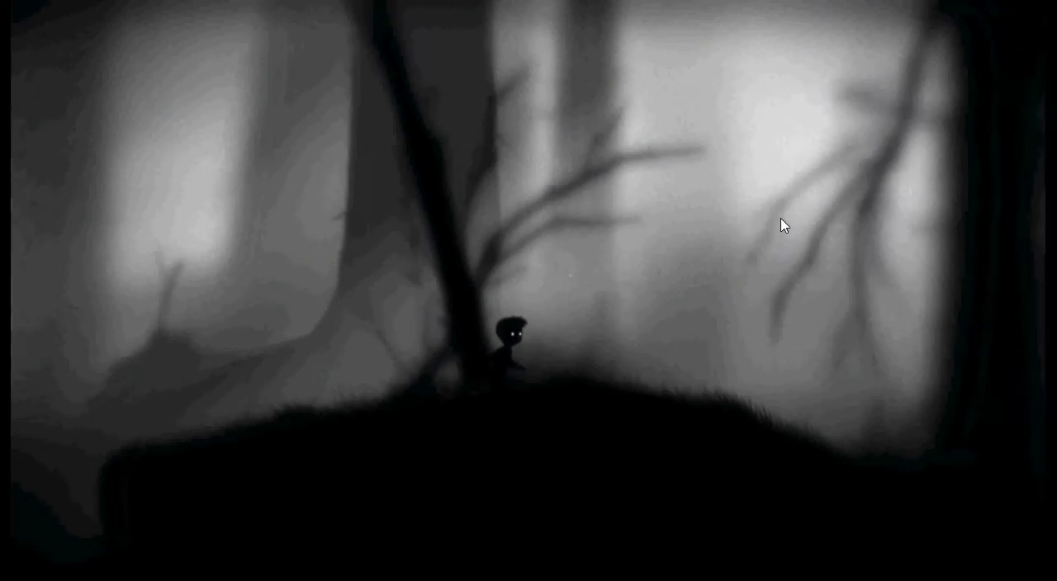
{"action": "key", "text": "Right"}
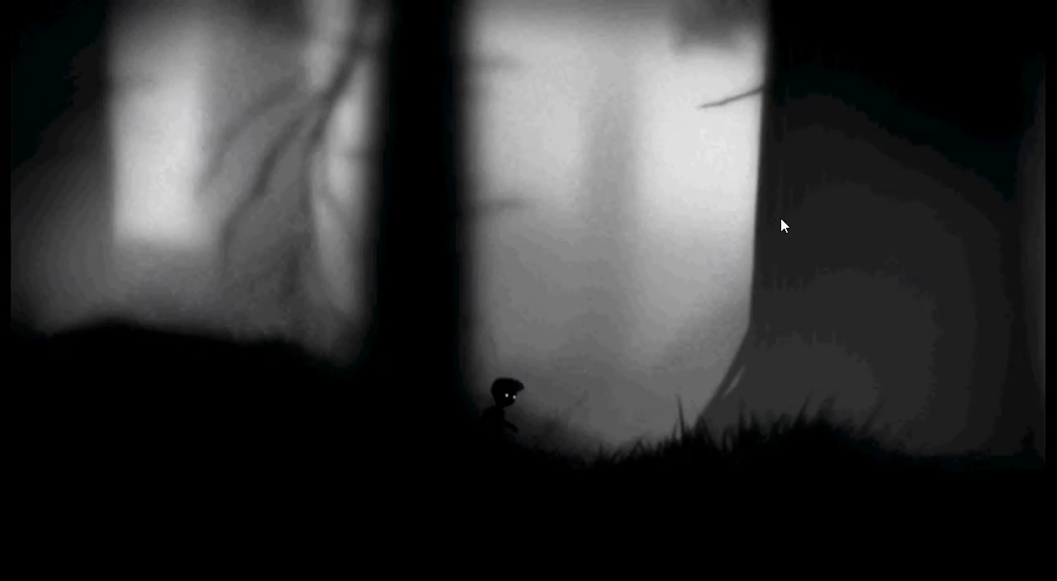
{"action": "key", "text": "Right"}
{"action": "key", "text": "Right"}
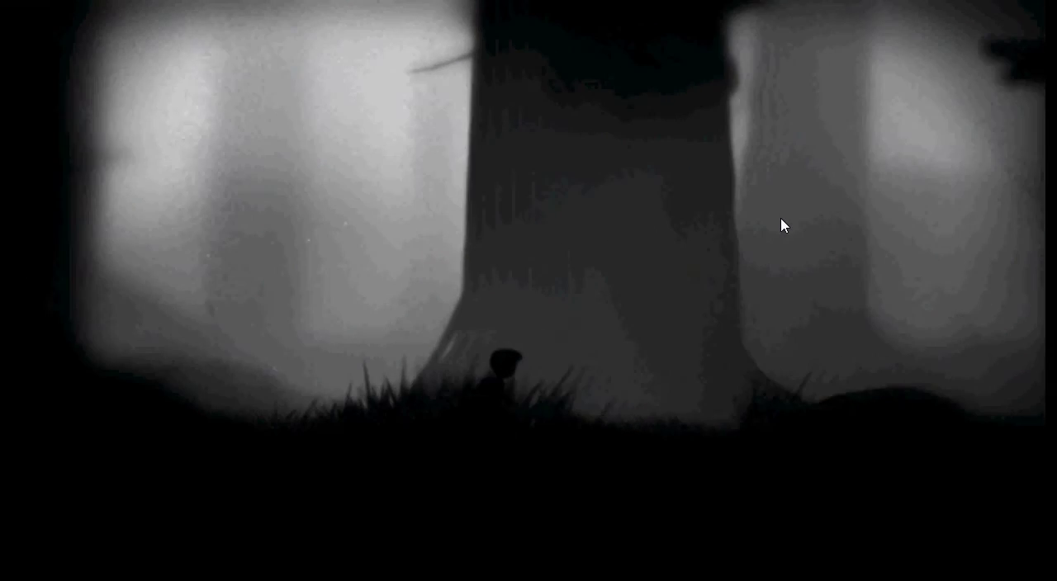
{"action": "key", "text": "Right"}
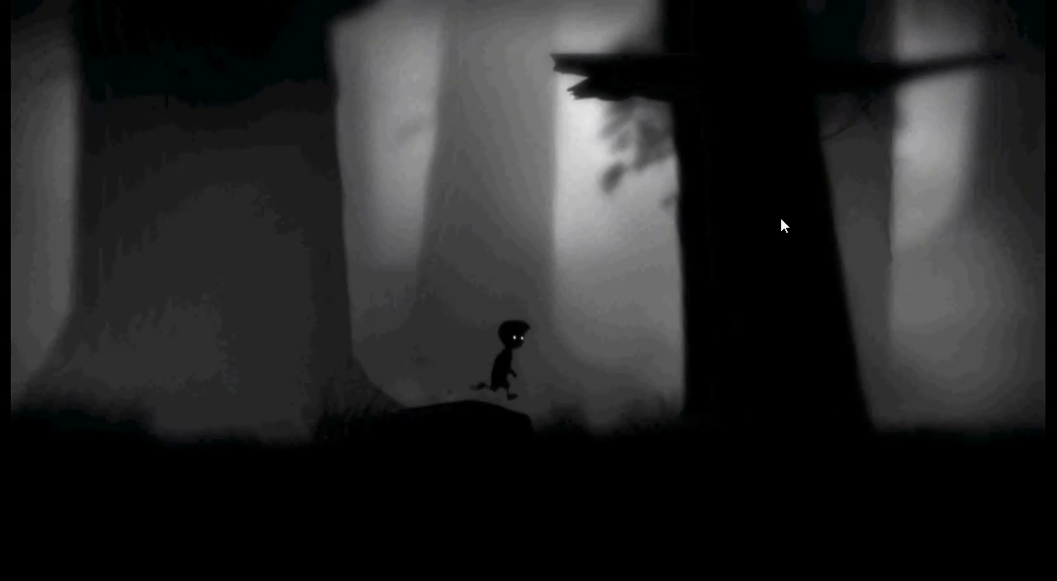
{"action": "key", "text": "Right"}
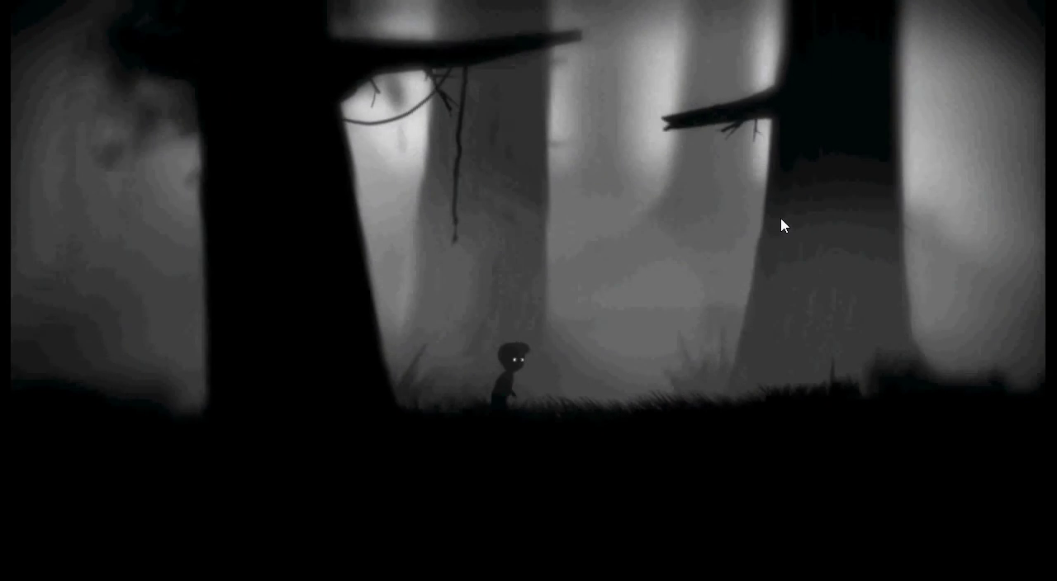
{"action": "key", "text": "Right"}
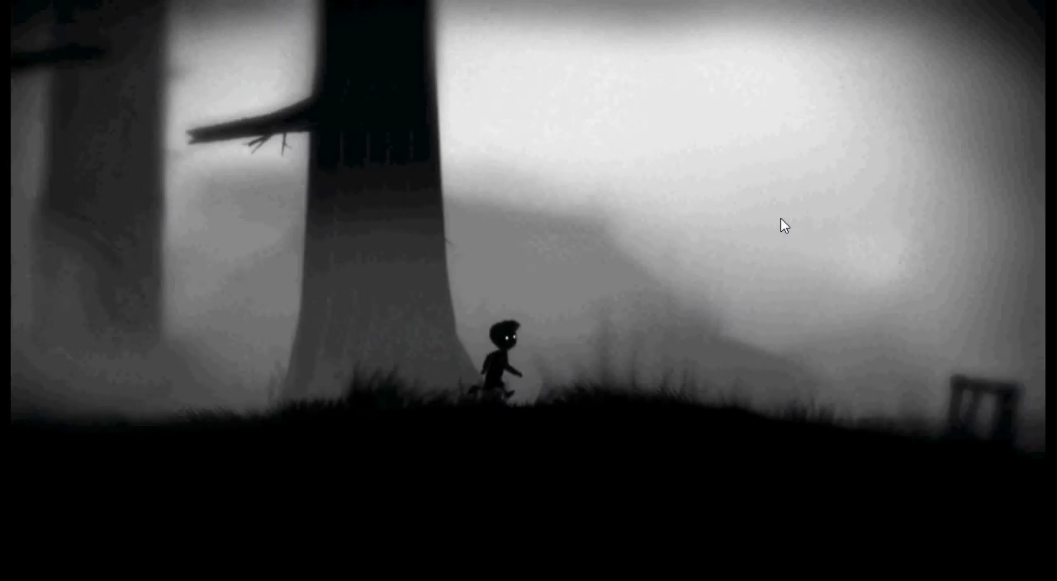
{"action": "key", "text": "Right"}
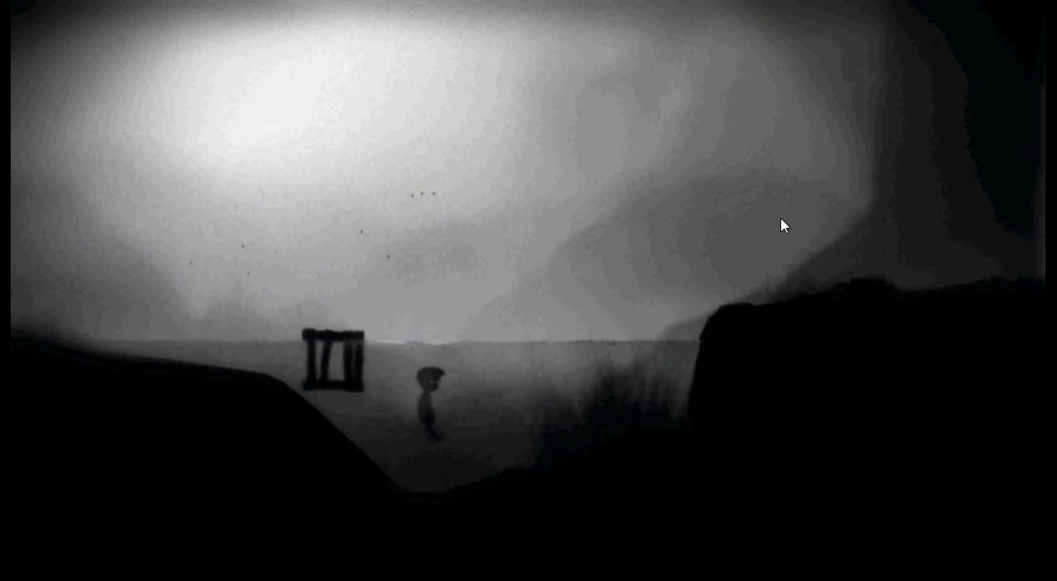
{"action": "key", "text": "Right"}
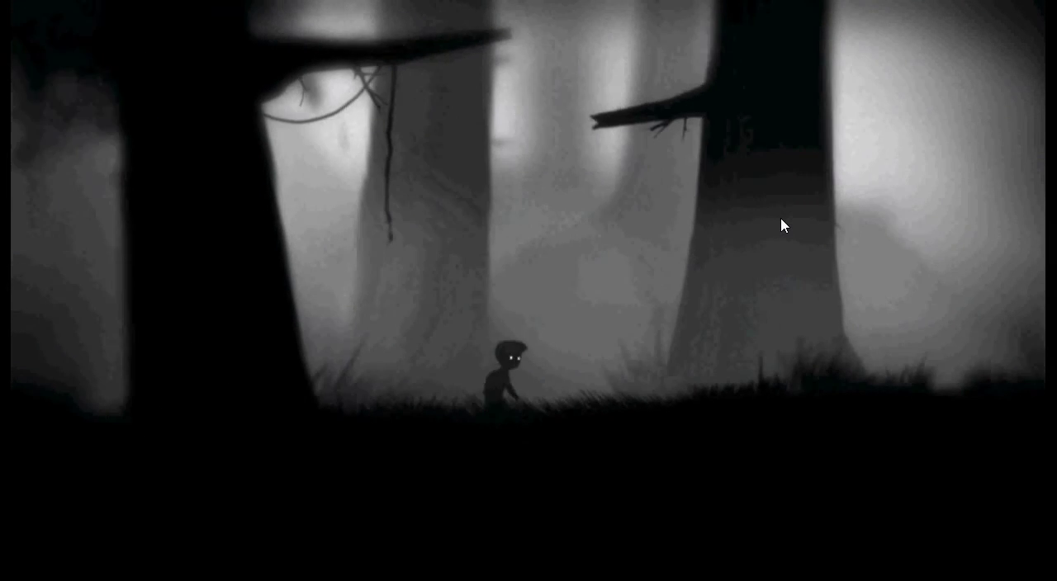
- Jump onto the stool, push it down the slope and leap toward the water
{"action": "key", "text": "Right"}
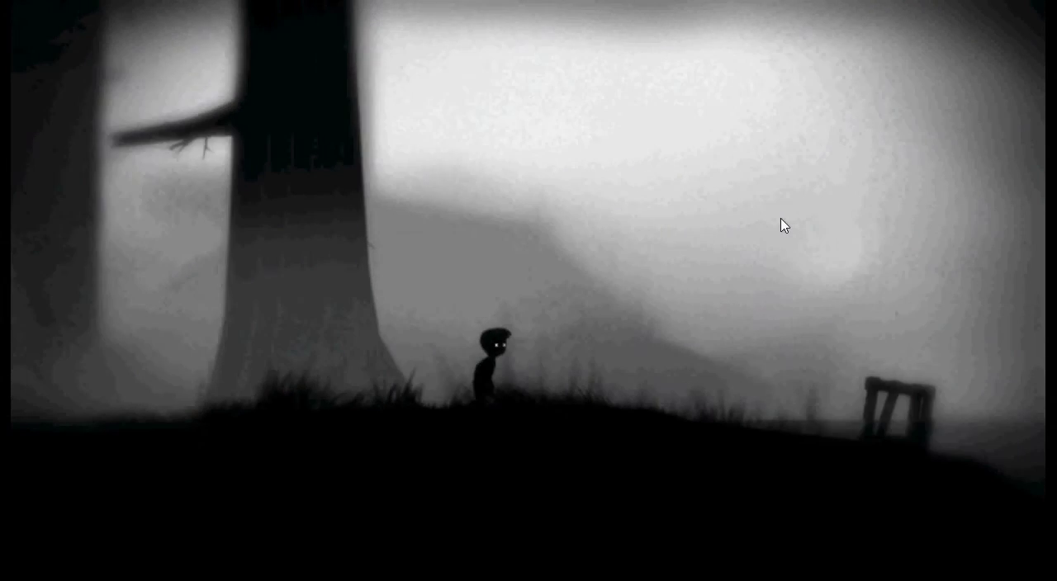
{"action": "key", "text": "Right"}
{"action": "key", "text": "Up"}
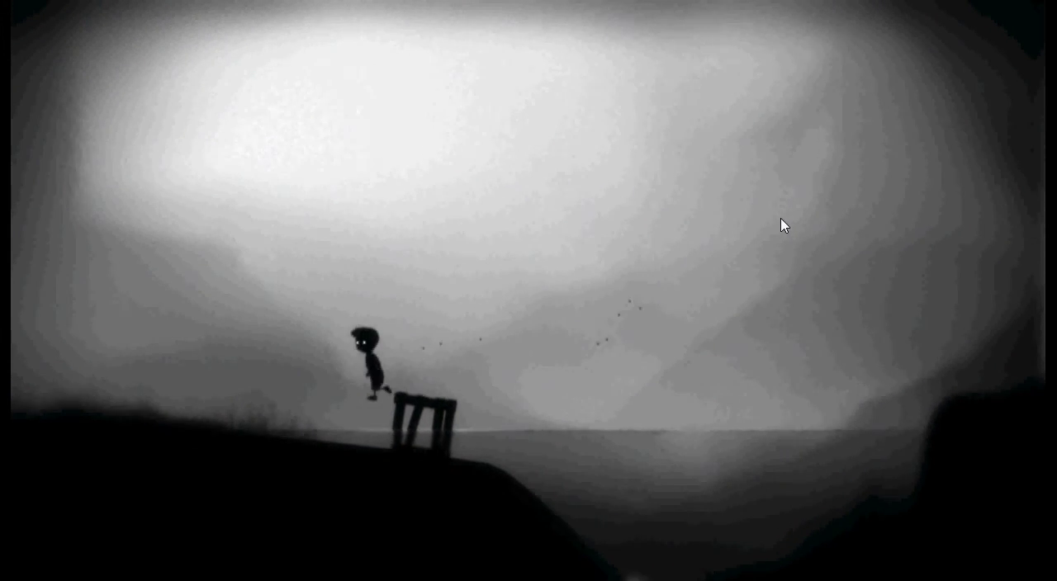
{"action": "key", "text": "ctrl"}
{"action": "key", "text": "Right"}
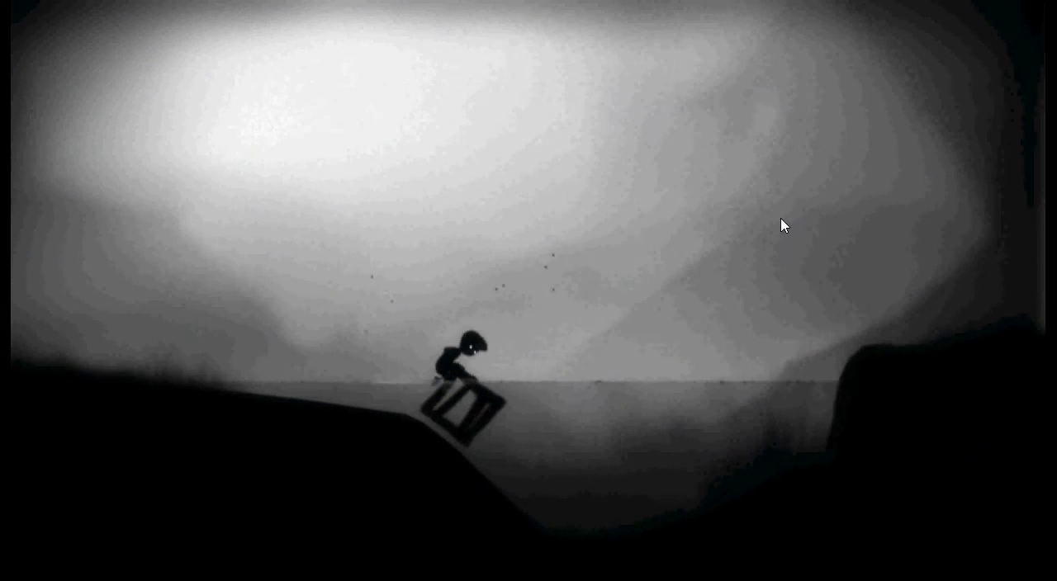
{"action": "key", "text": "Up"}
{"action": "key", "text": "Right"}
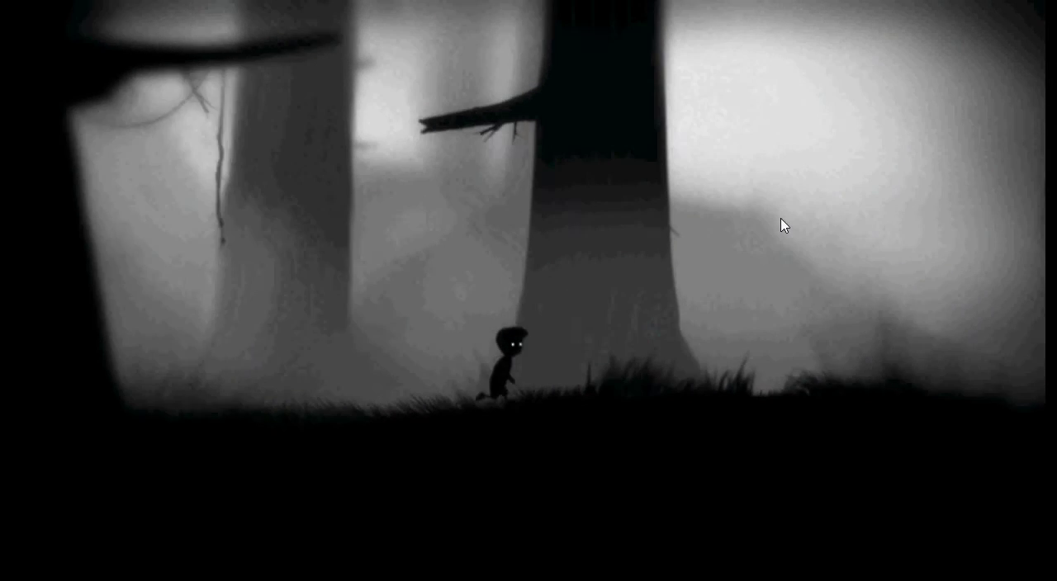
- Return to the stool, grab it and drag it left under the rope tree
{"action": "key", "text": "Right"}
{"action": "key", "text": "Left"}
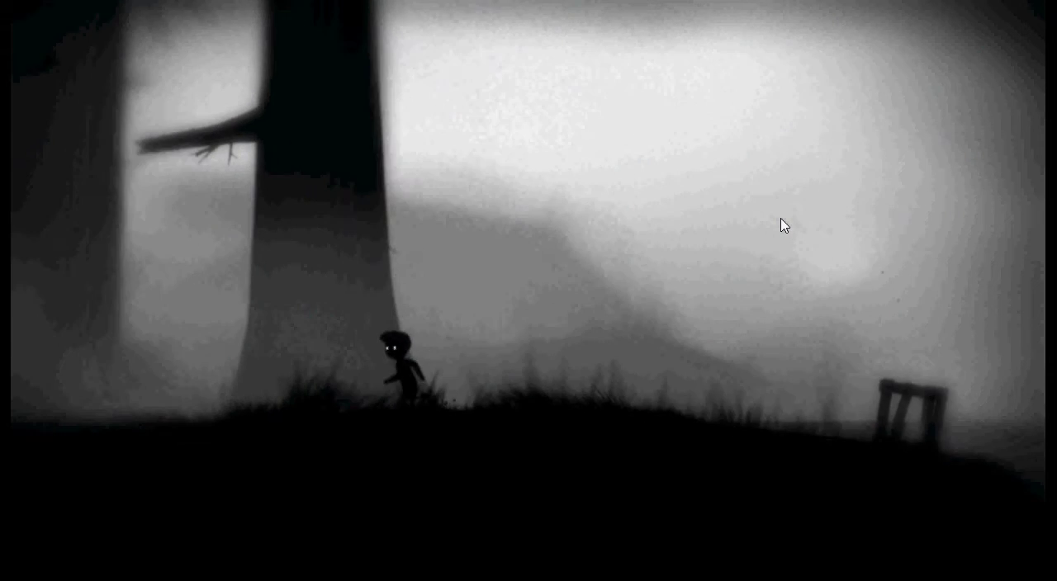
{"action": "key", "text": "Right"}
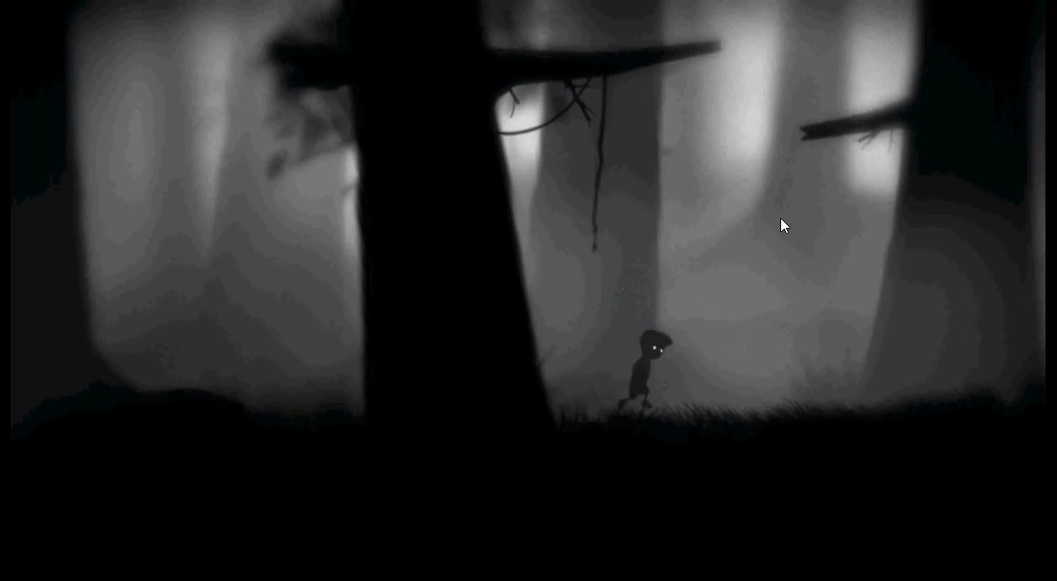
{"action": "key", "text": "Right"}
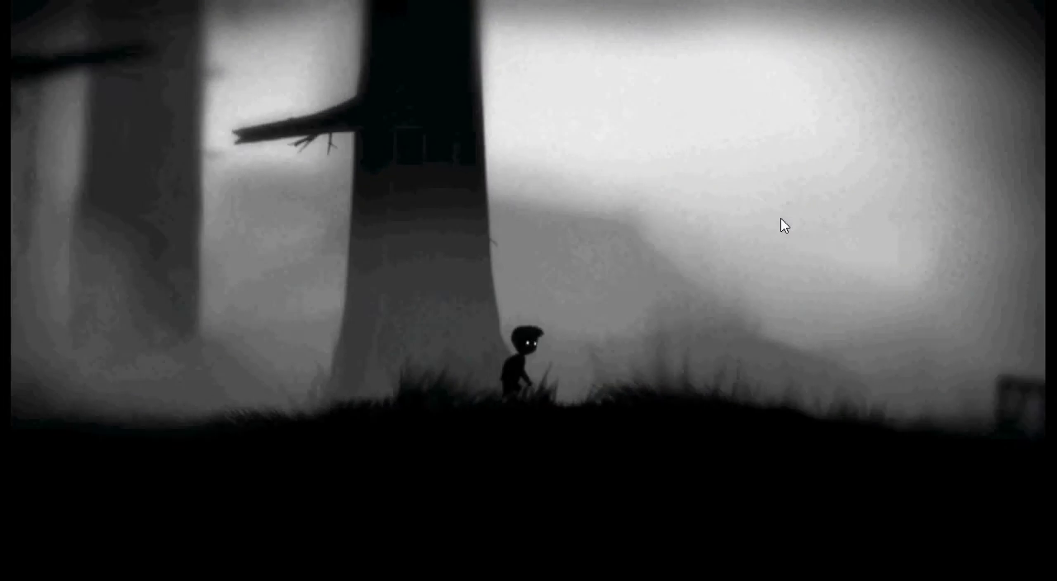
{"action": "key", "text": "Right"}
{"action": "key", "text": "Up"}
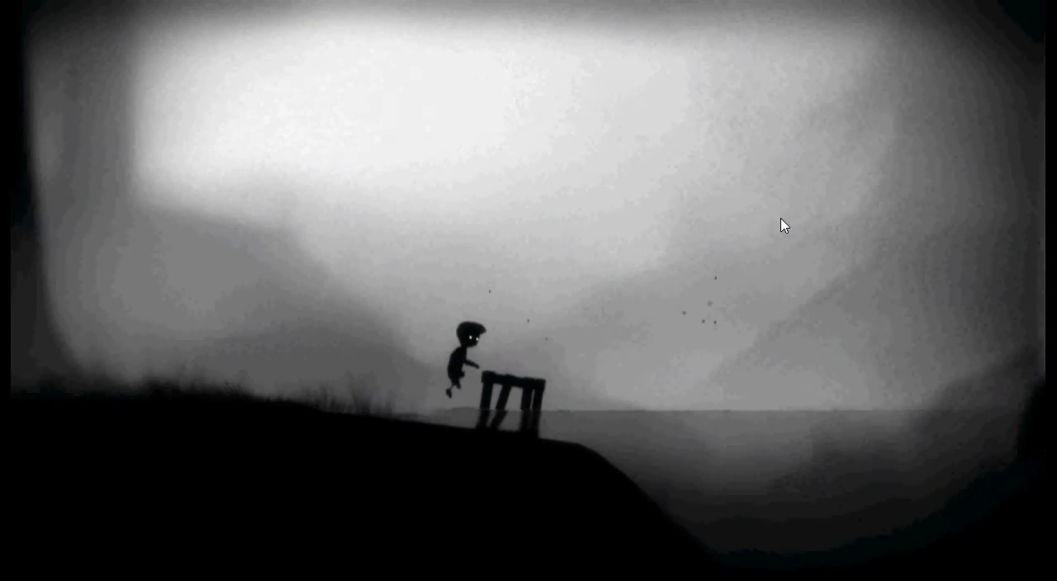
{"action": "key", "text": "Right"}
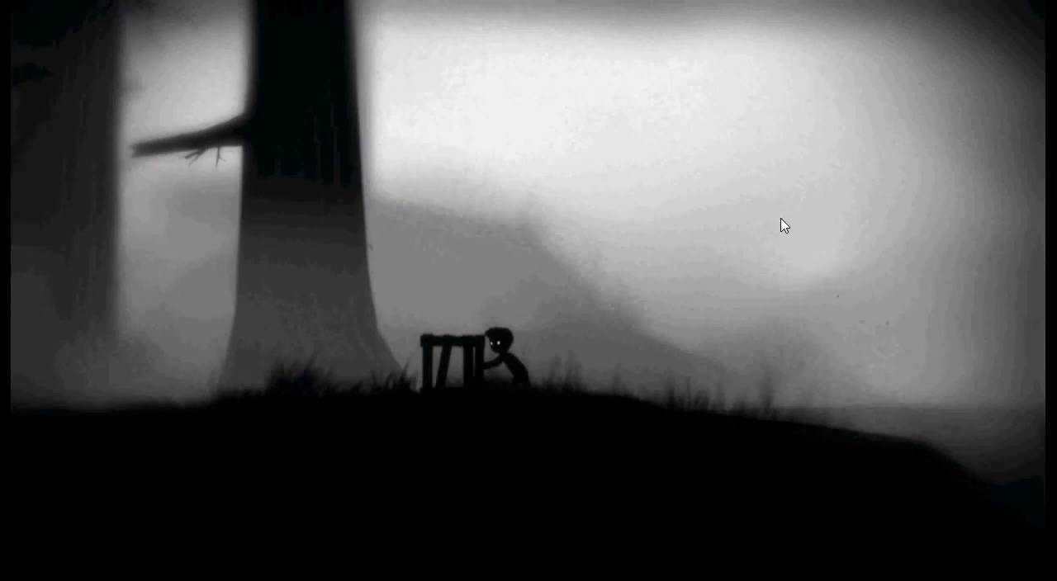
{"action": "key", "text": "Left"}
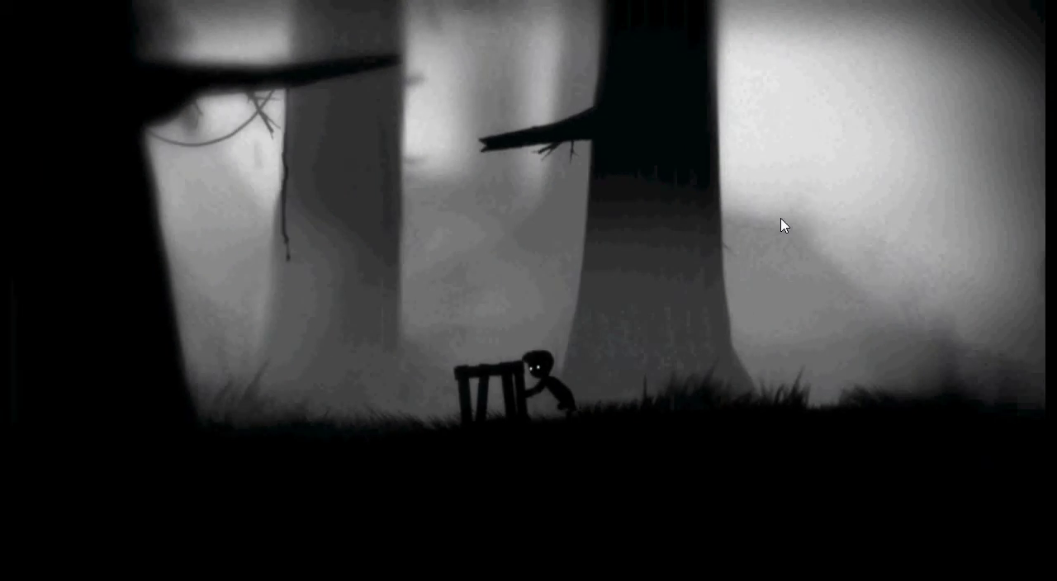
{"action": "key", "text": "Left"}
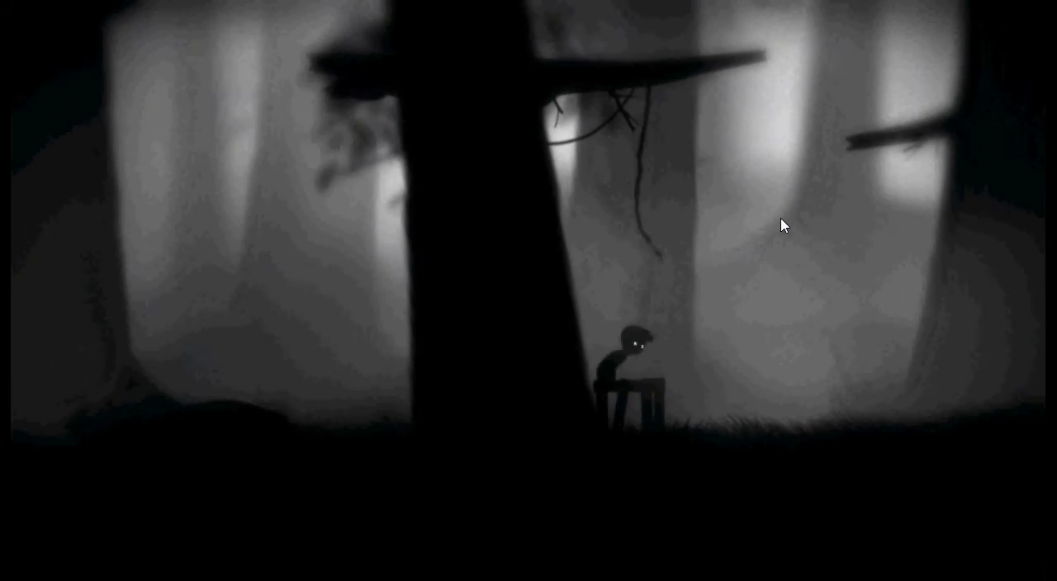
- Jump onto the rope, swing back and forth, release onto the right branch and walk along it
{"action": "key", "text": "Up"}
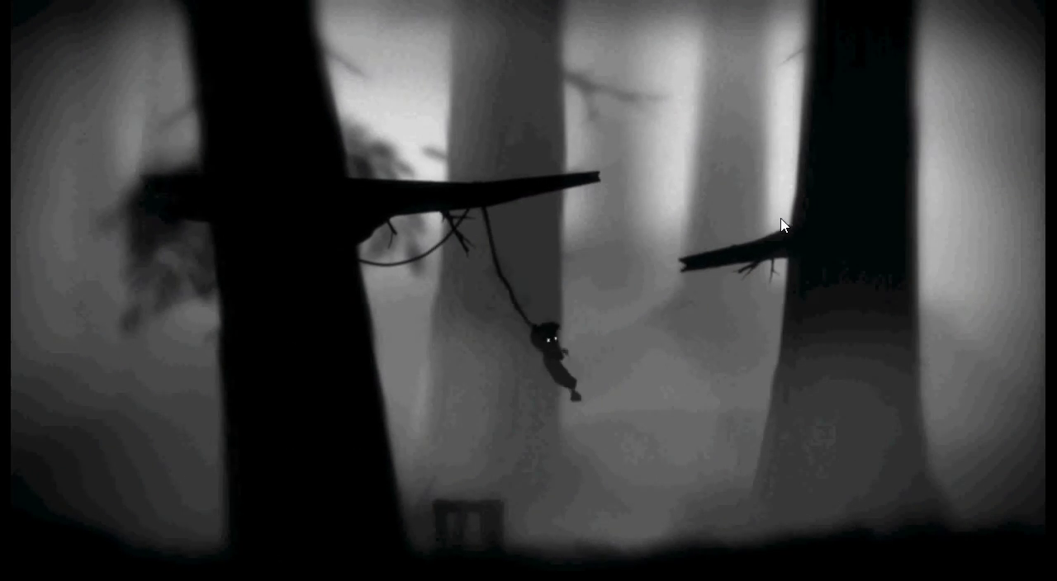
{"action": "key", "text": "Right"}
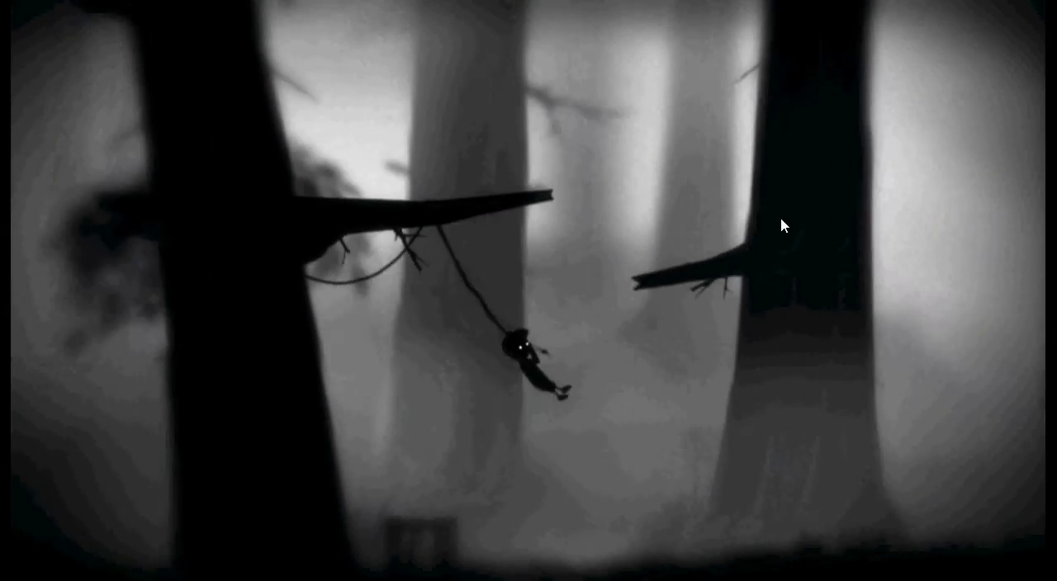
{"action": "key", "text": "Right"}
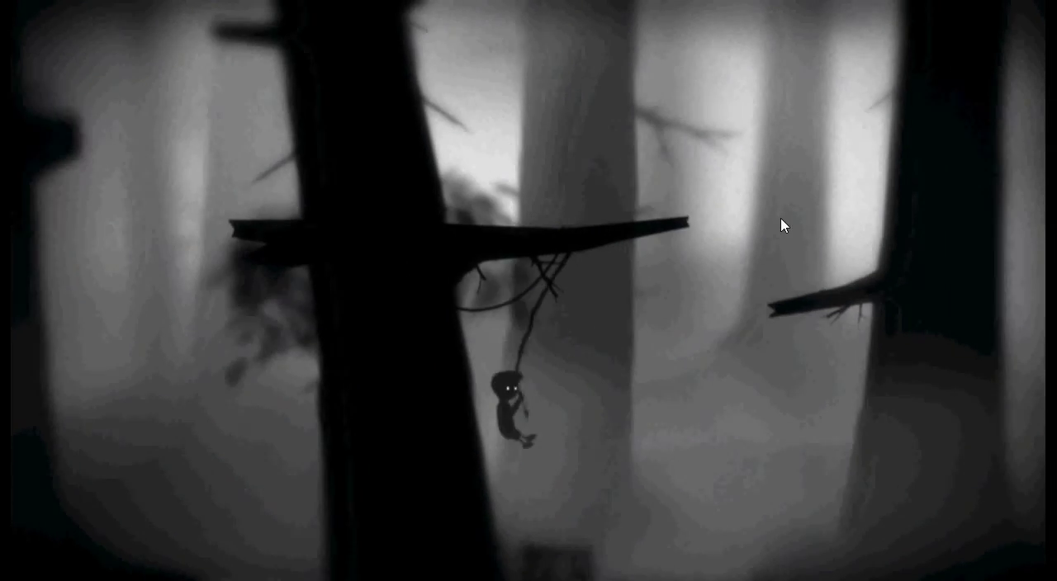
{"action": "key", "text": "Left"}
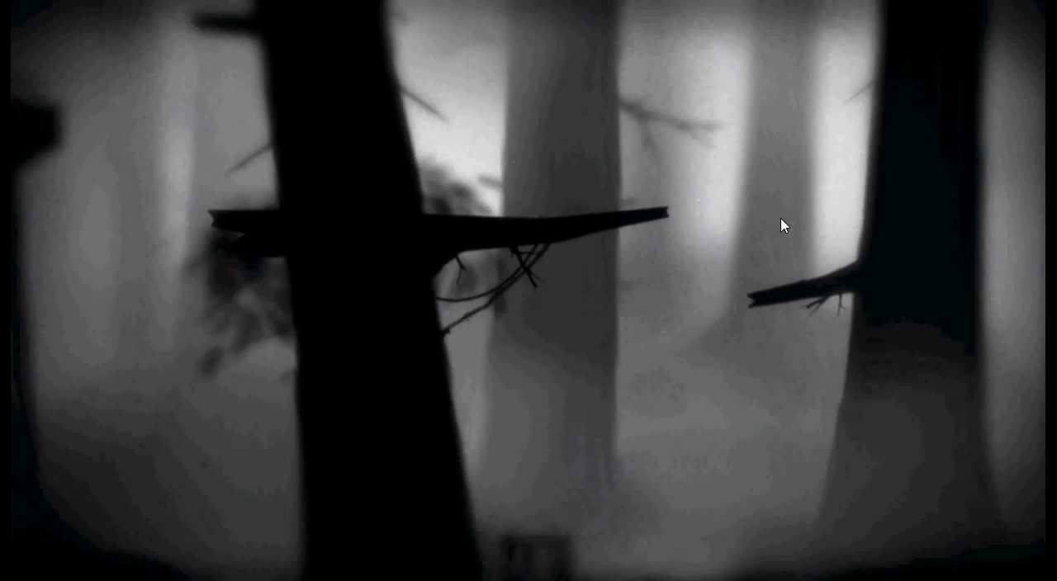
{"action": "key", "text": "Right"}
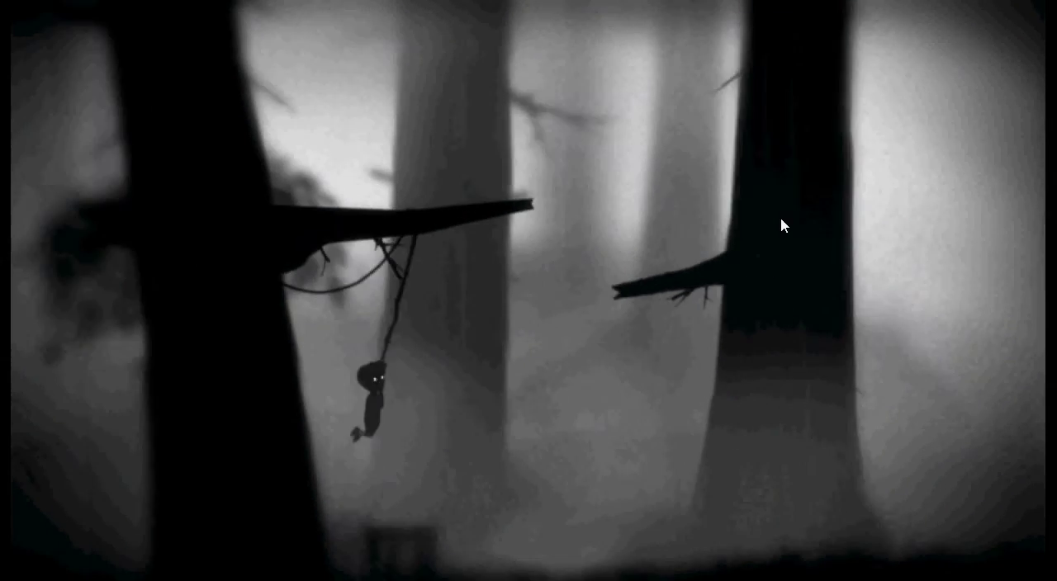
{"action": "key", "text": "Right"}
{"action": "key", "text": "Up"}
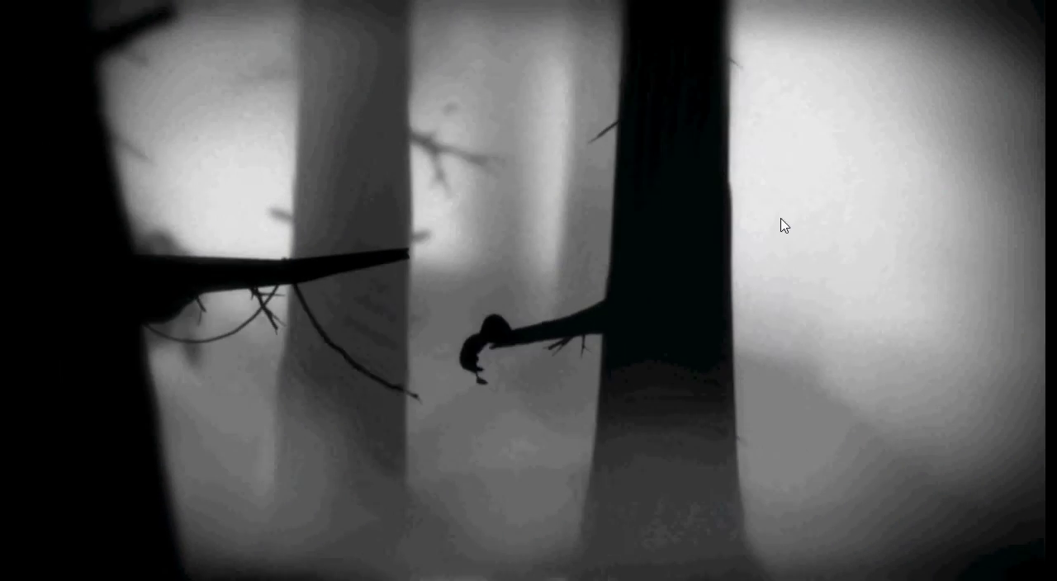
{"action": "key", "text": "Left"}
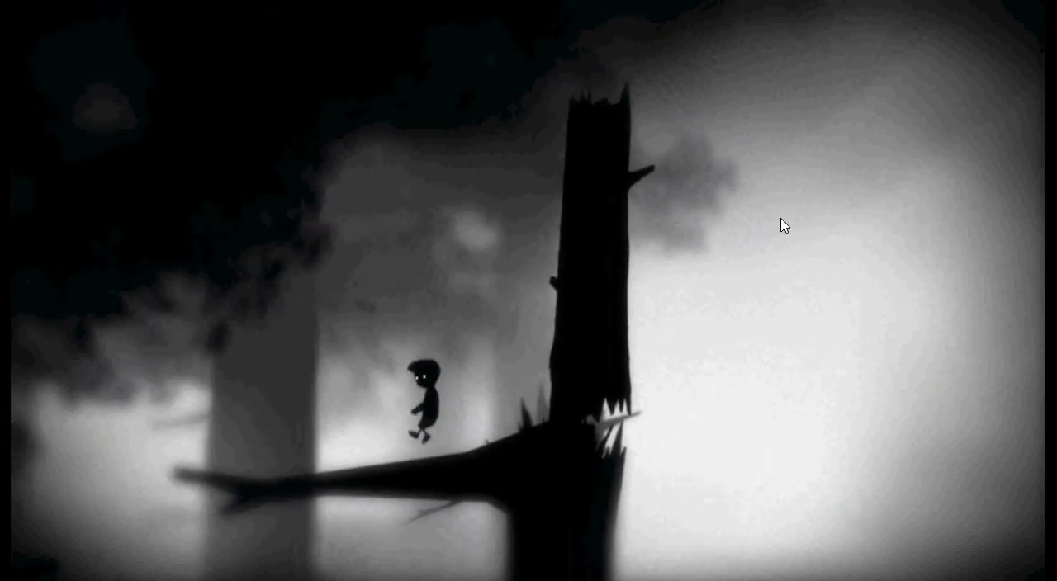
- Hop from the trunk's branch stub to the long branch and drop to the forest floor
{"action": "key", "text": "Right"}
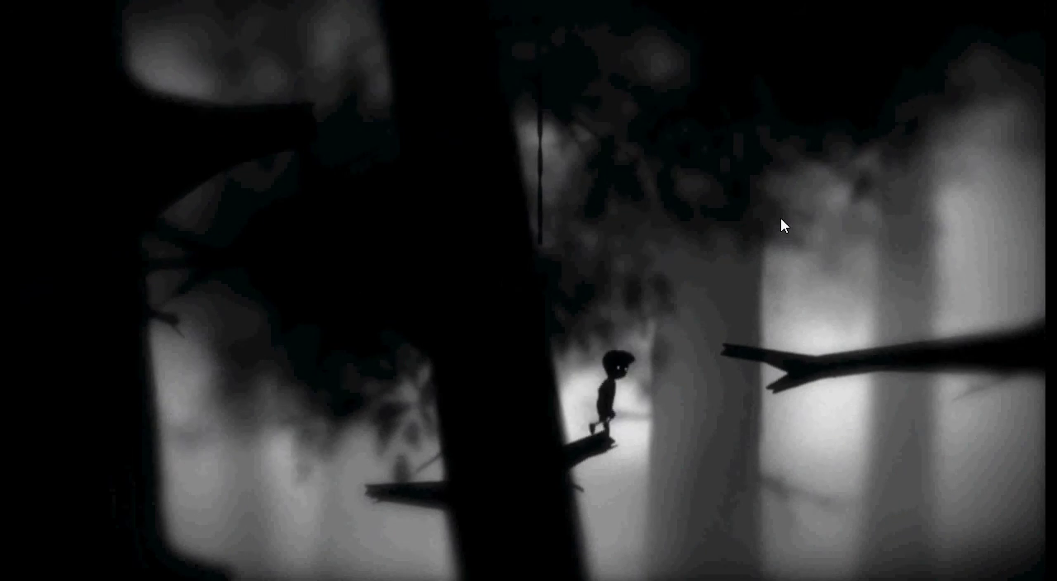
{"action": "key", "text": "Right"}
{"action": "key", "text": "Up"}
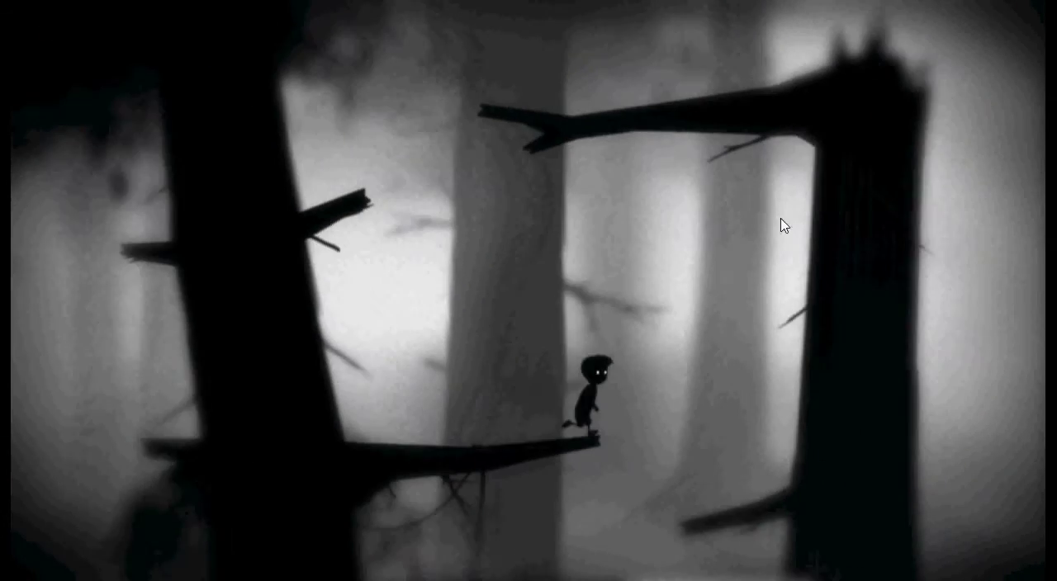
{"action": "key", "text": "Right"}
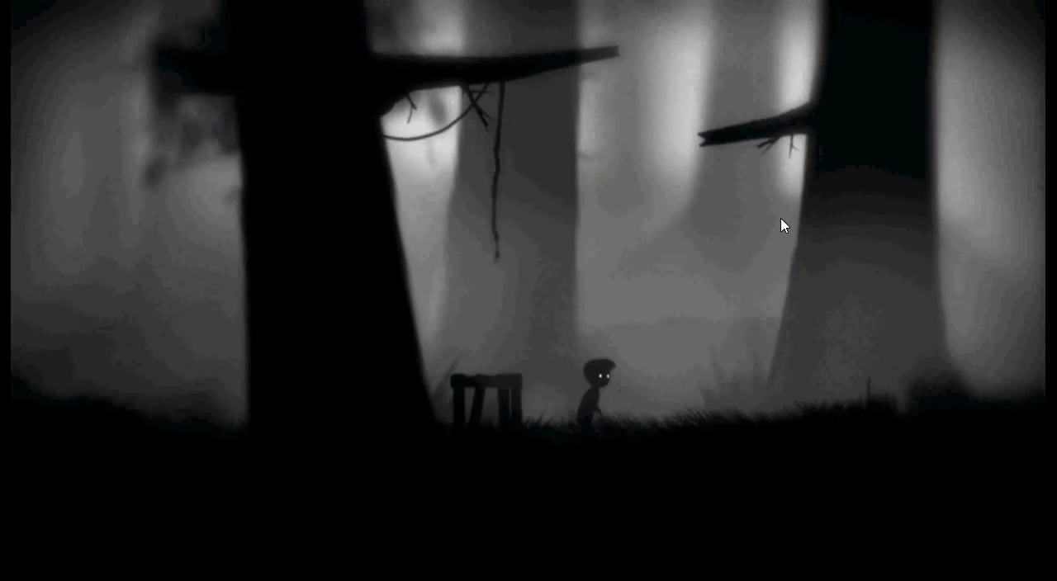
- Grab the fallen log, shove it off the ledge into the water, and run across it
{"action": "key", "text": "Right"}
{"action": "key", "text": "Up"}
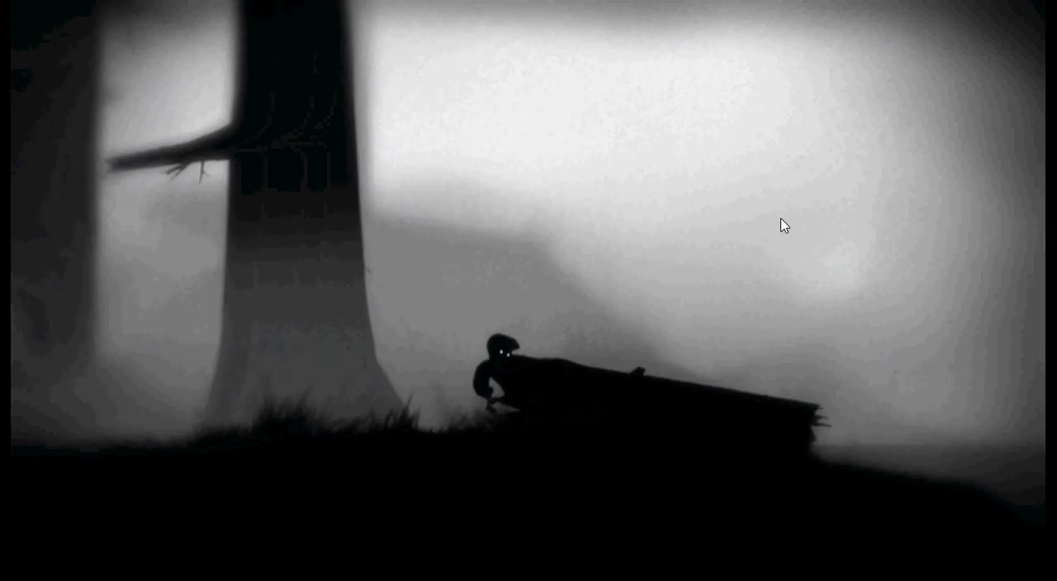
{"action": "key", "text": "Left"}
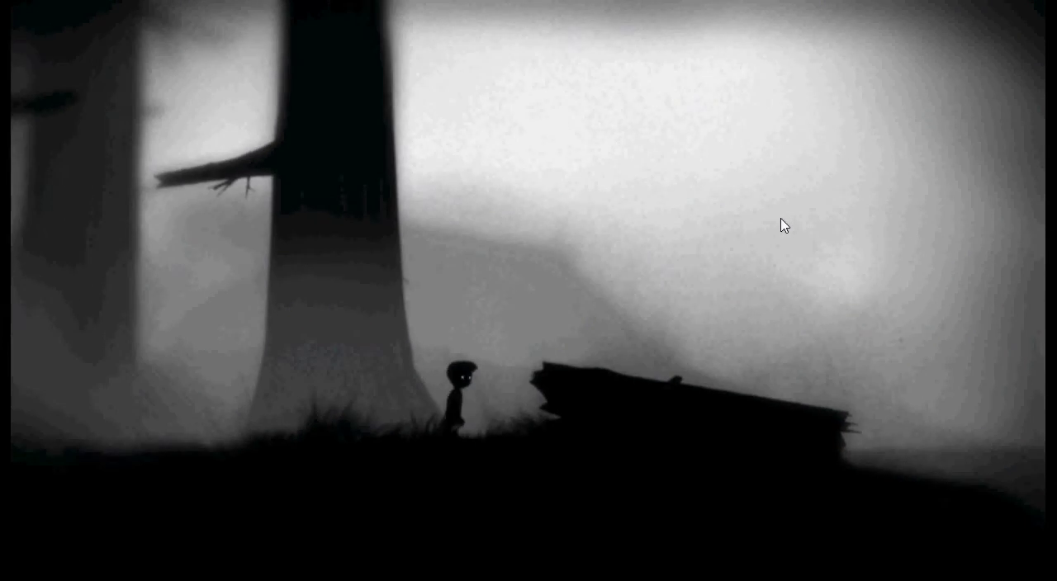
{"action": "key", "text": "ctrl"}
{"action": "key", "text": "ctrl+Right"}
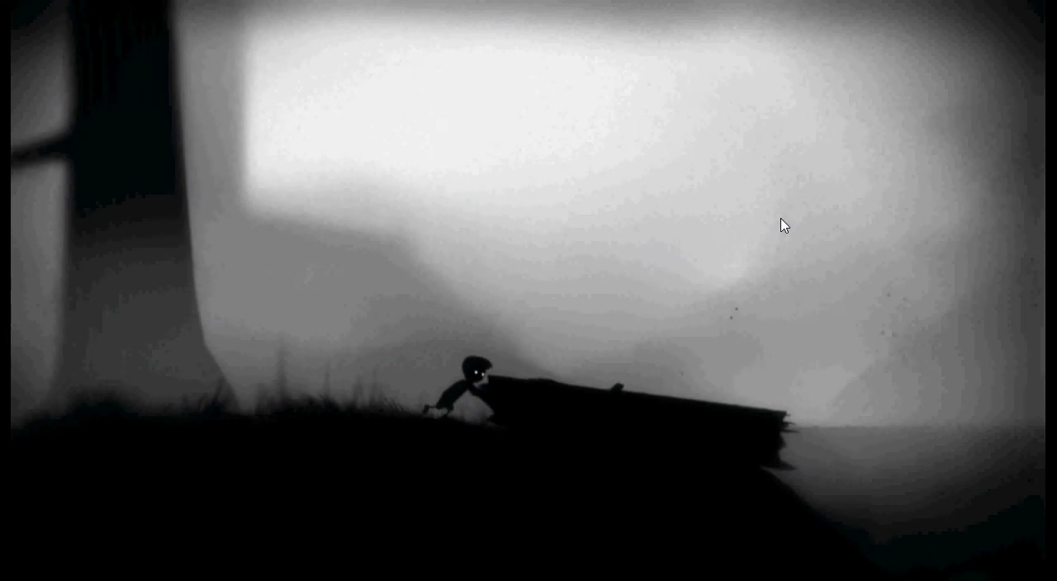
{"action": "key", "text": "ctrl+Right"}
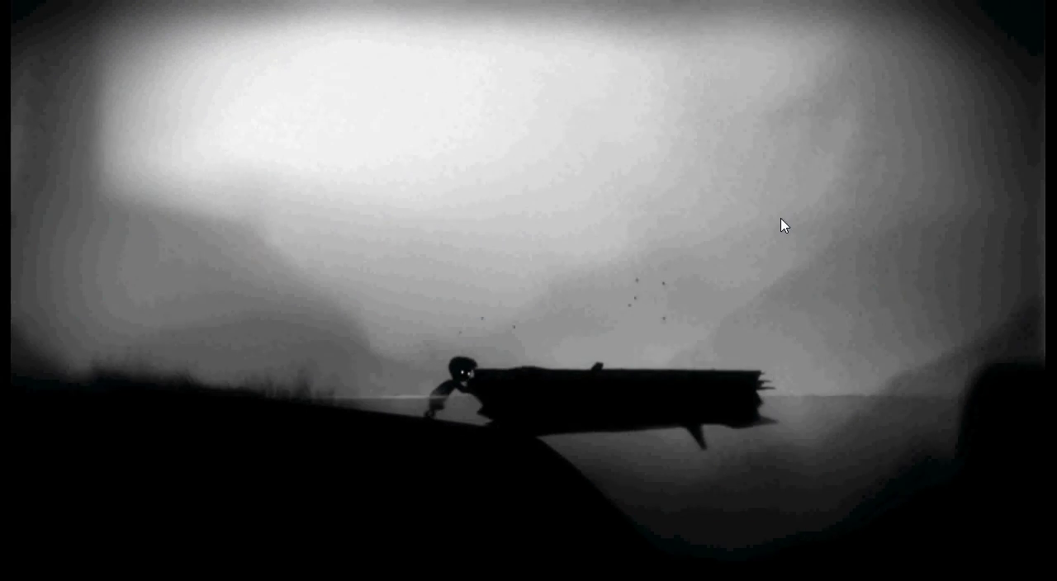
{"action": "key", "text": "Up"}
{"action": "key", "text": "Right"}
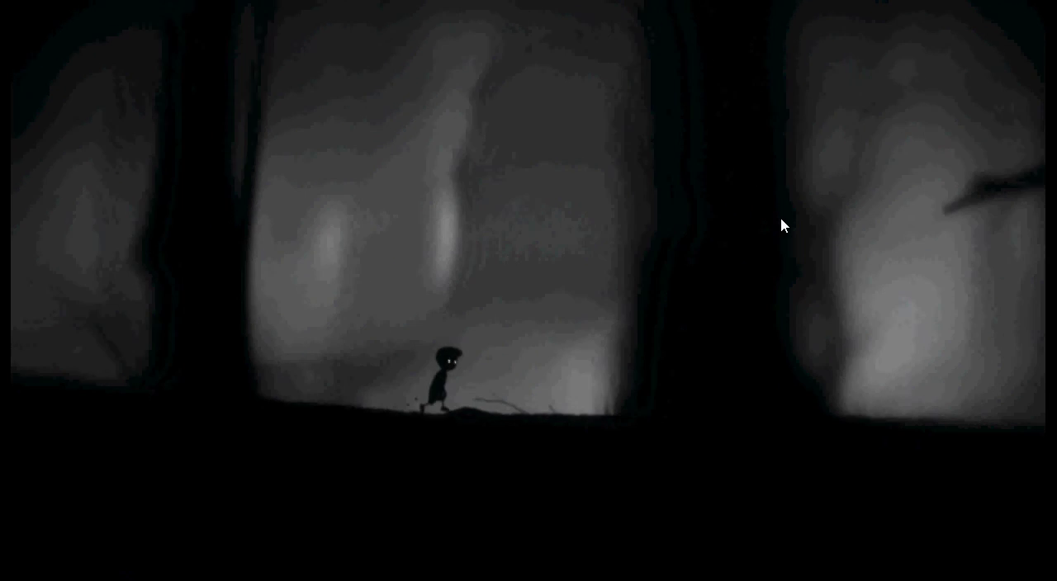
- Run the boy right, stop short of the hanging bear trap, and jump beneath it
{"action": "key", "text": "Right"}
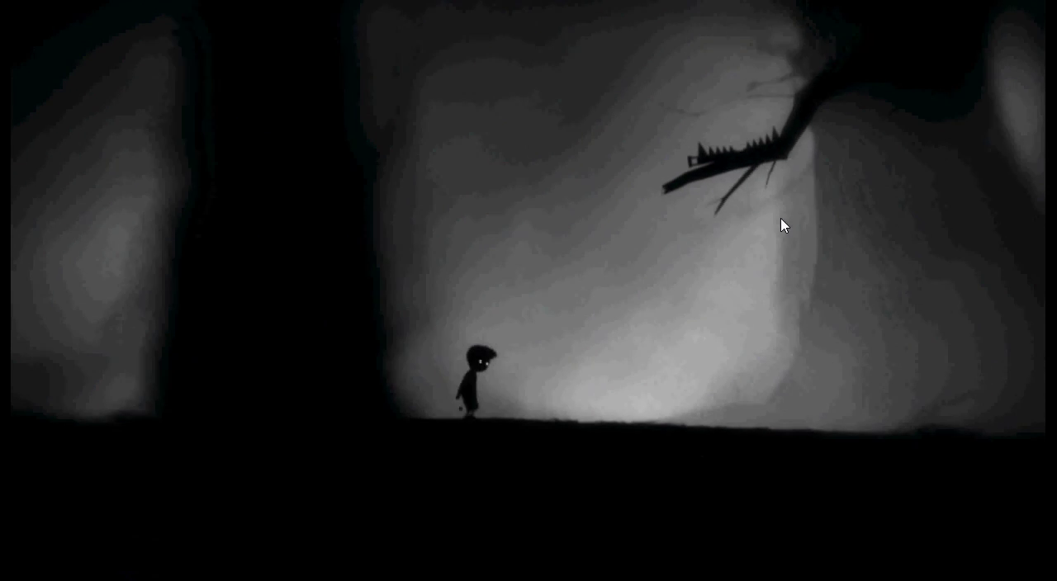
{"action": "key", "text": "Right"}
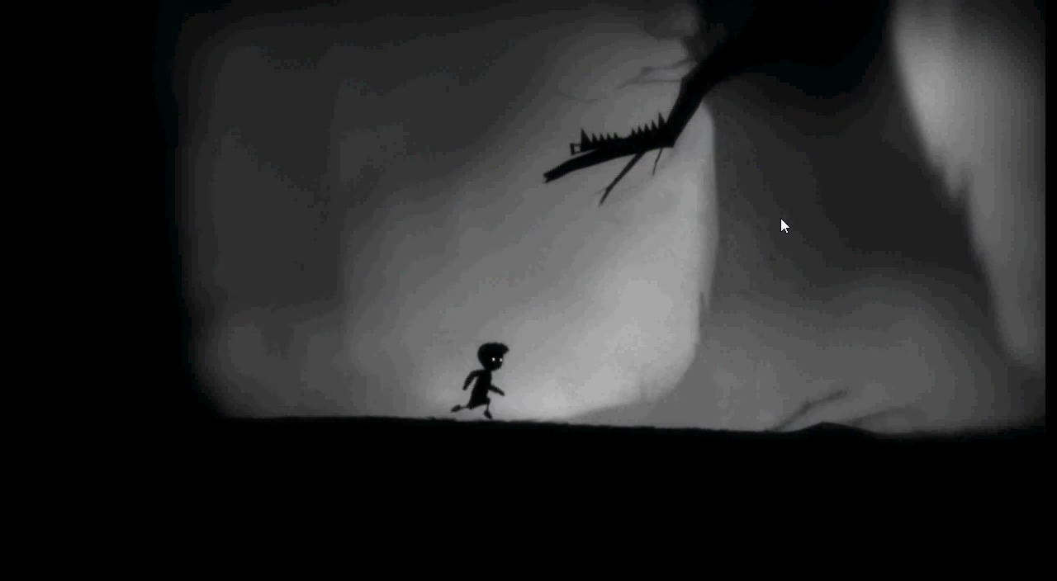
{"action": "key", "text": "Right"}
{"action": "key", "text": "Up"}
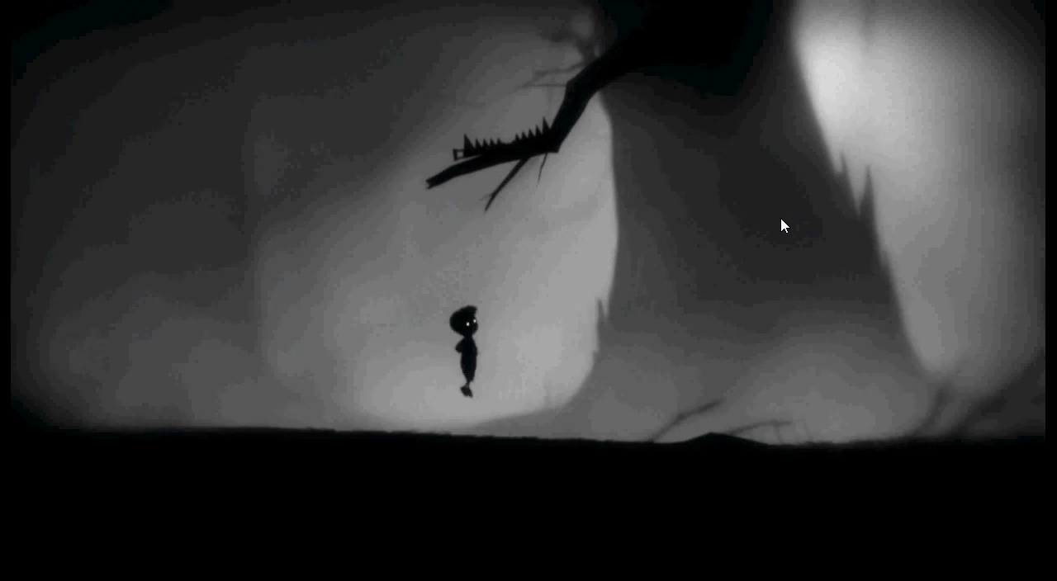